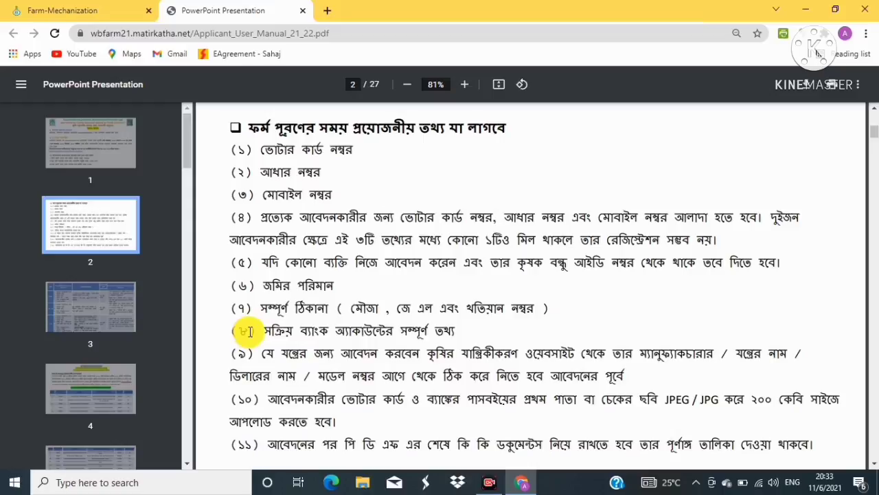
Jump to the manual's first page and scroll to the page 3 table for FSSM, OTA-SFI and CHC
key(Home)
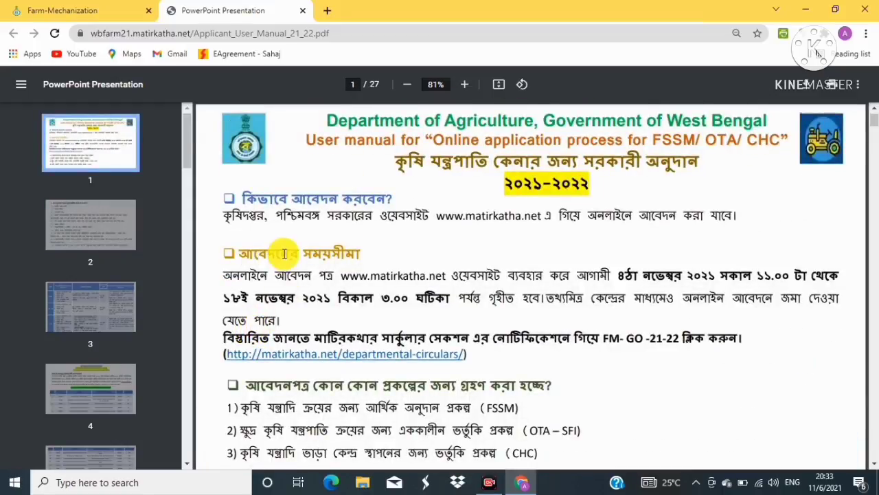
scroll(285, 253, down, 10)
scroll(284, 253, down, 1)
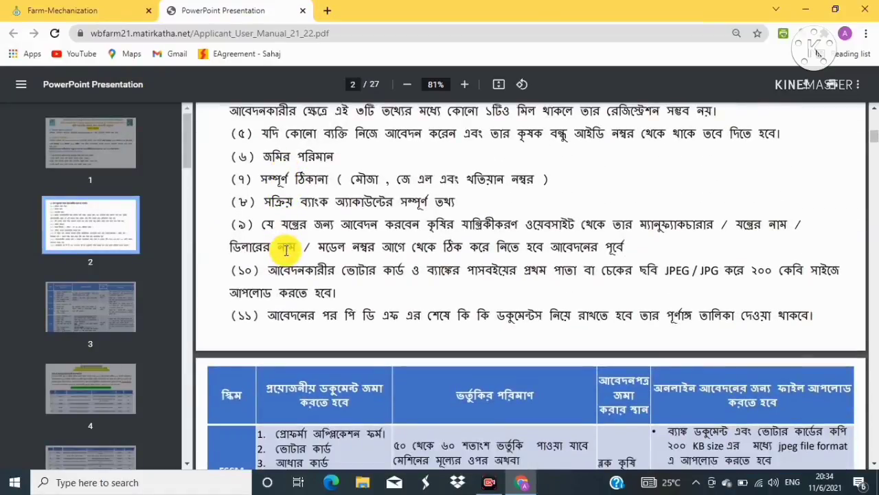
scroll(286, 250, down, 1)
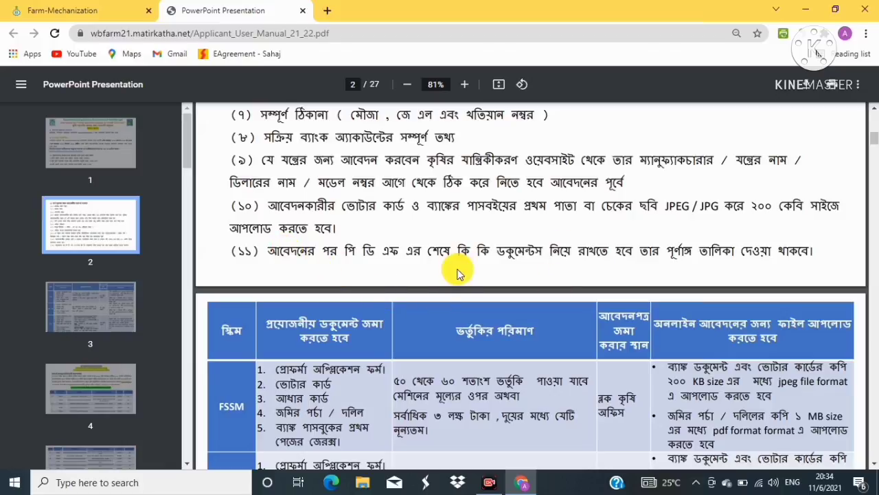
scroll(462, 277, down, 1)
scroll(462, 277, down, 1)
scroll(473, 287, down, 1)
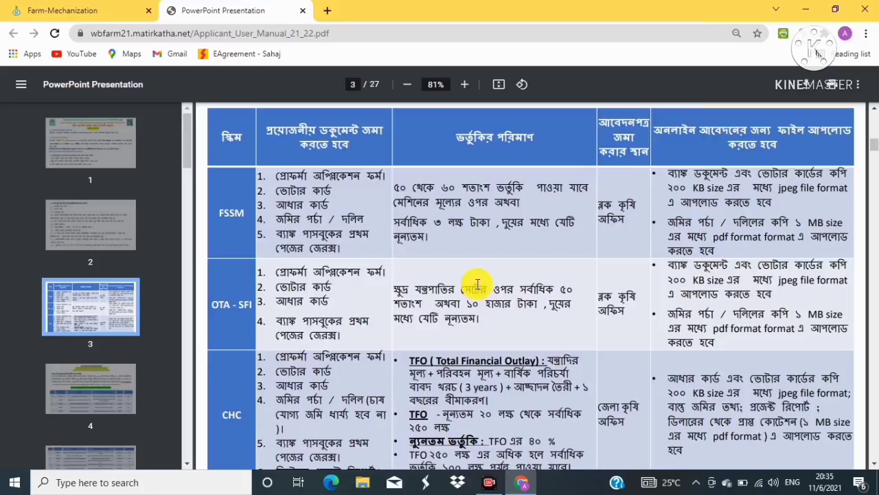
Scroll through the FSSM machinery subsidy lists on pages 4–7, then back up to the title page
scroll(477, 285, down, 3)
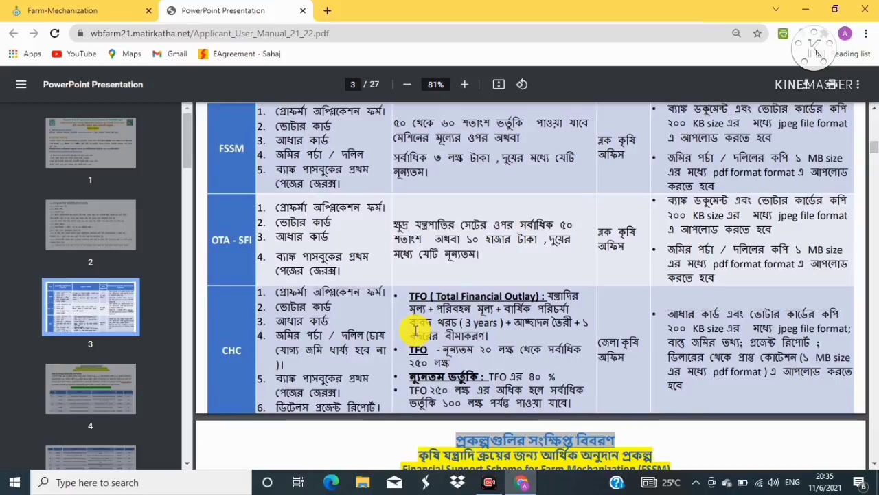
scroll(430, 325, down, 5)
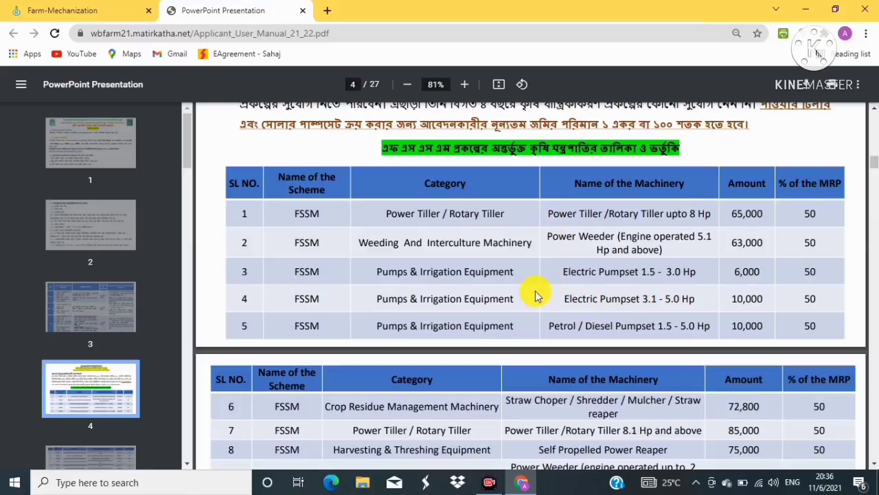
scroll(538, 297, down, 3)
scroll(540, 295, down, 5)
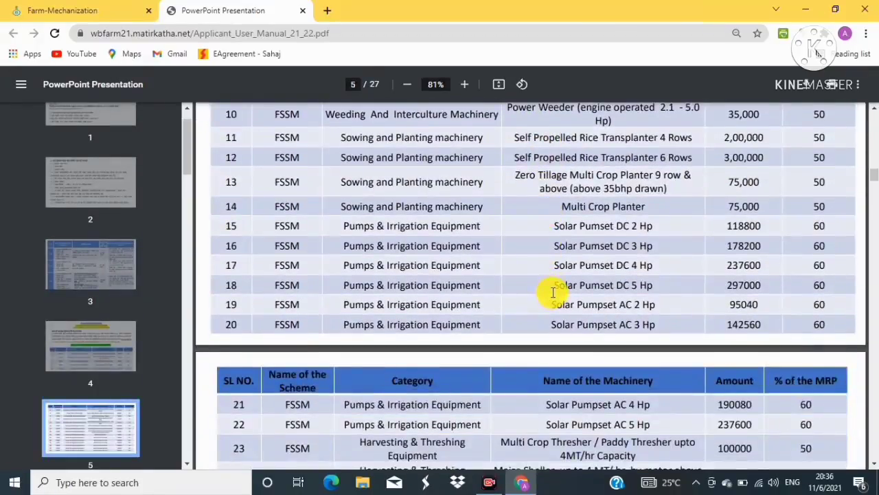
scroll(555, 295, down, 4)
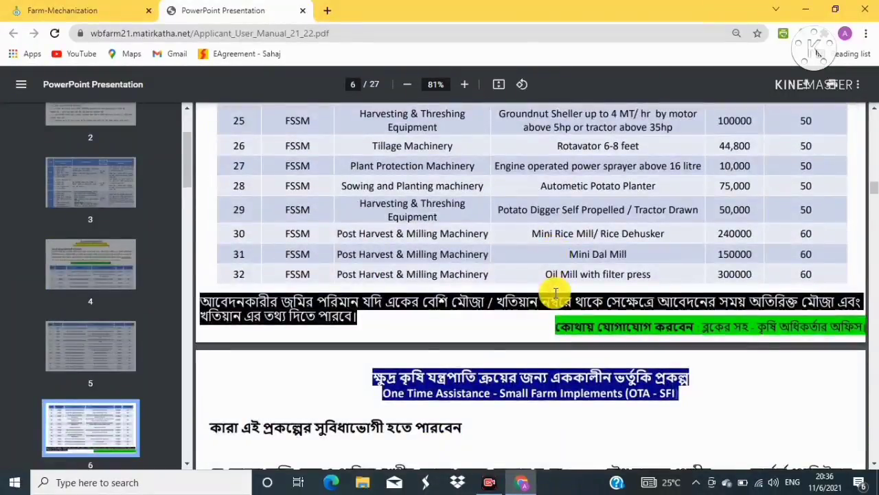
scroll(557, 294, down, 2)
scroll(555, 292, down, 1)
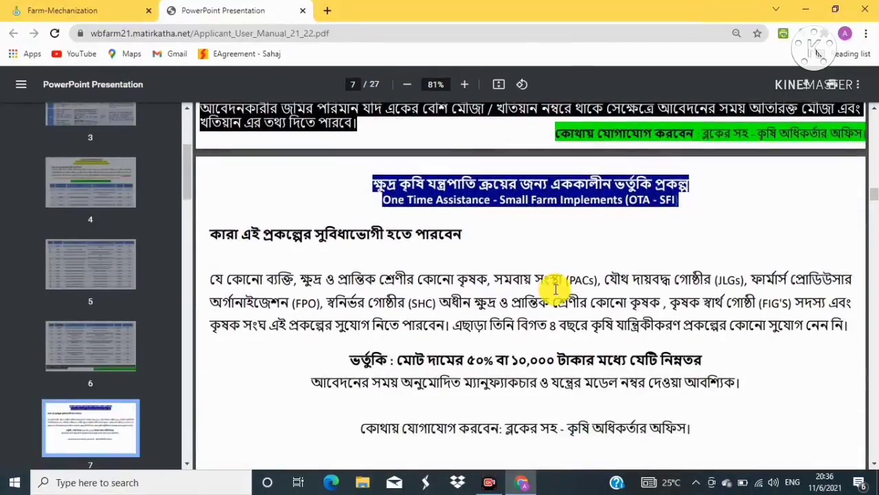
scroll(491, 296, up, 12)
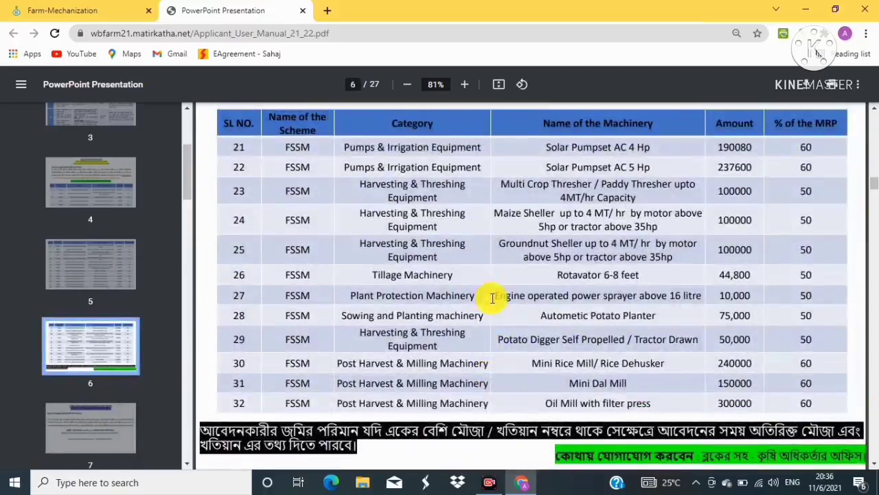
scroll(498, 301, up, 20)
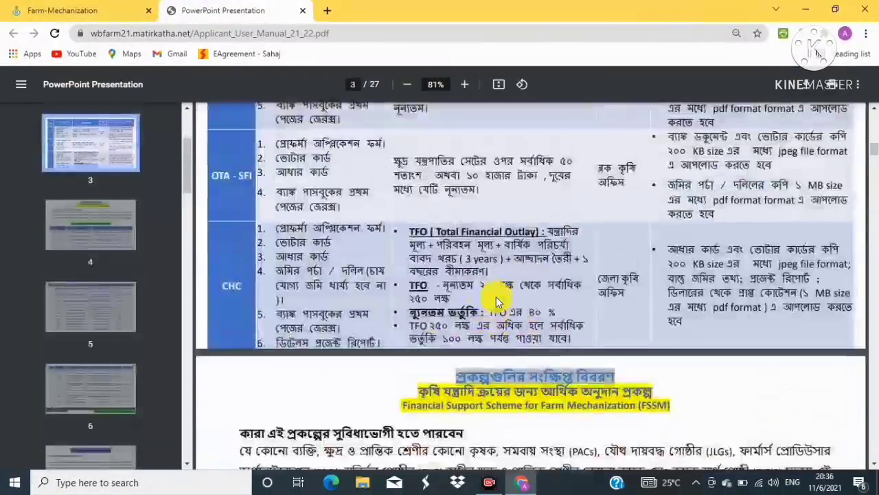
scroll(507, 301, up, 3)
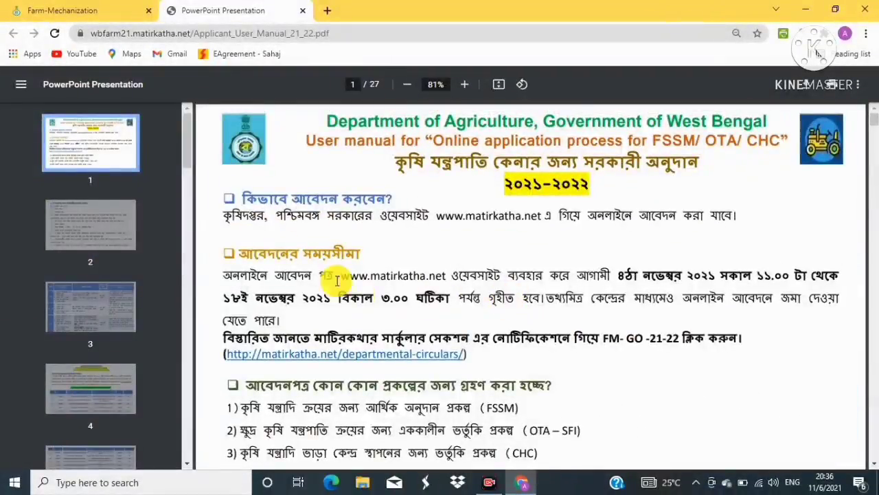
Go to the Farm Mechanisation home page and choose Applicant > Registration
click(110, 11)
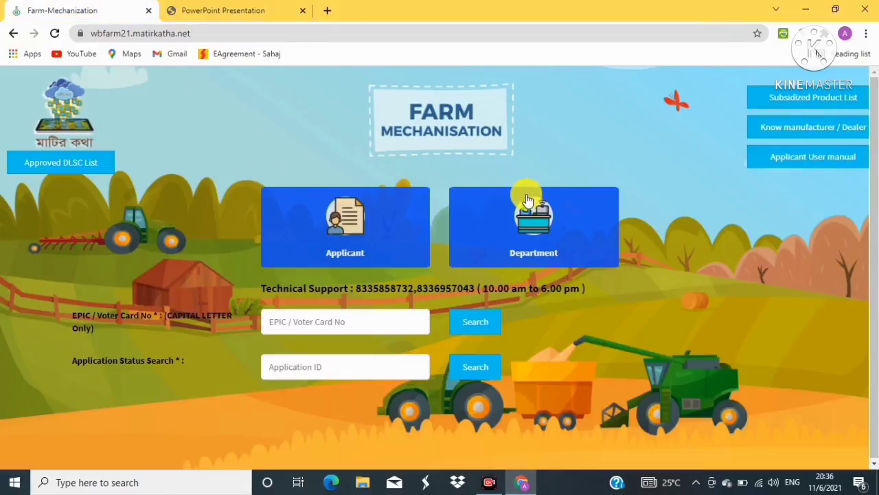
click(345, 256)
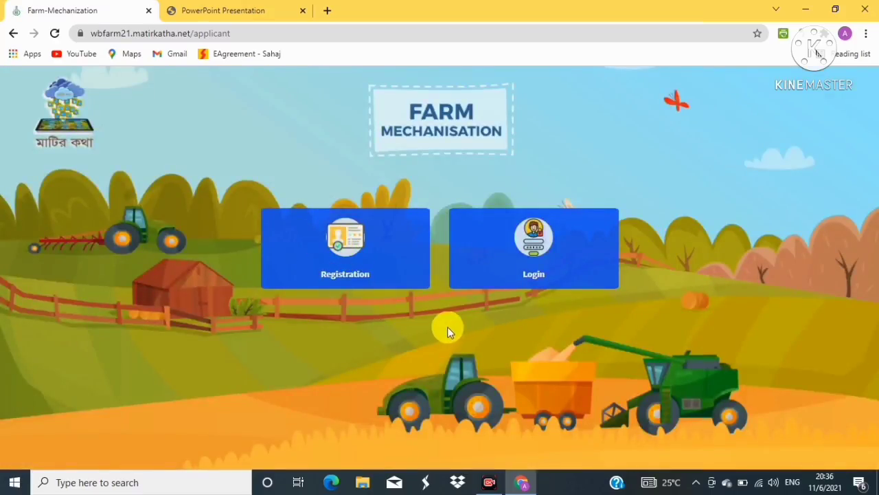
click(347, 278)
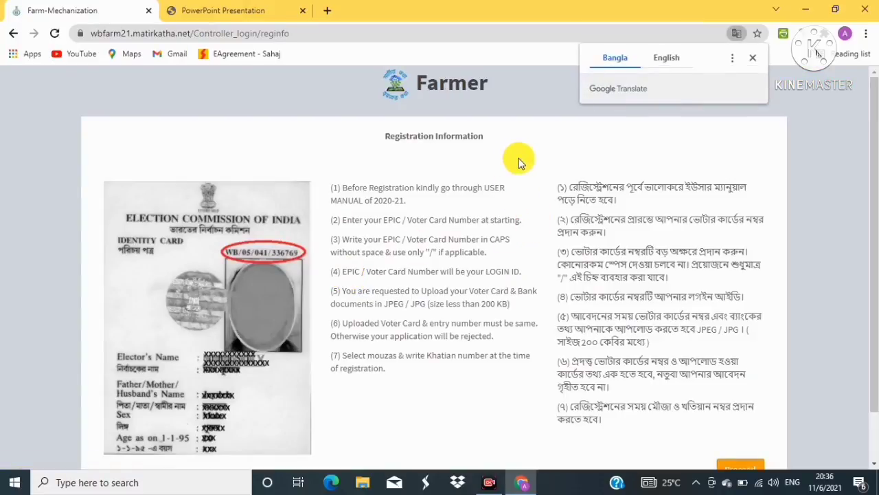
Dismiss the Google Translate offer and proceed past the pre-registration instructions
click(519, 162)
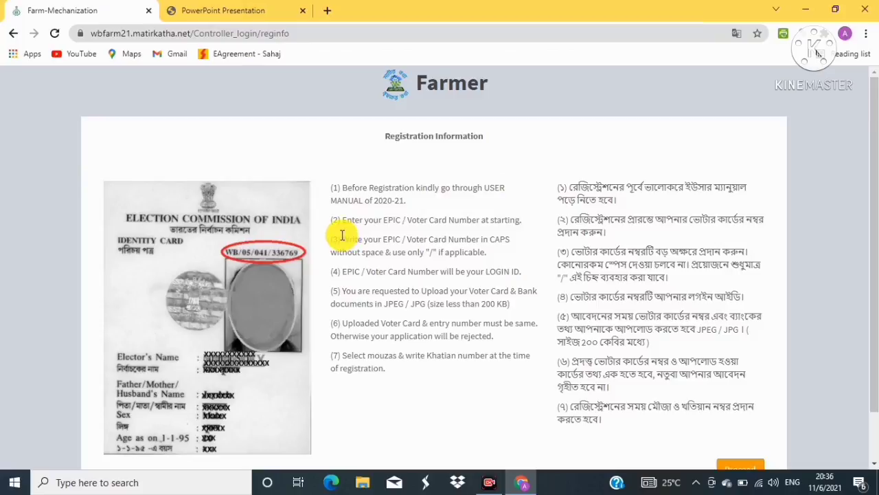
scroll(364, 235, down, 2)
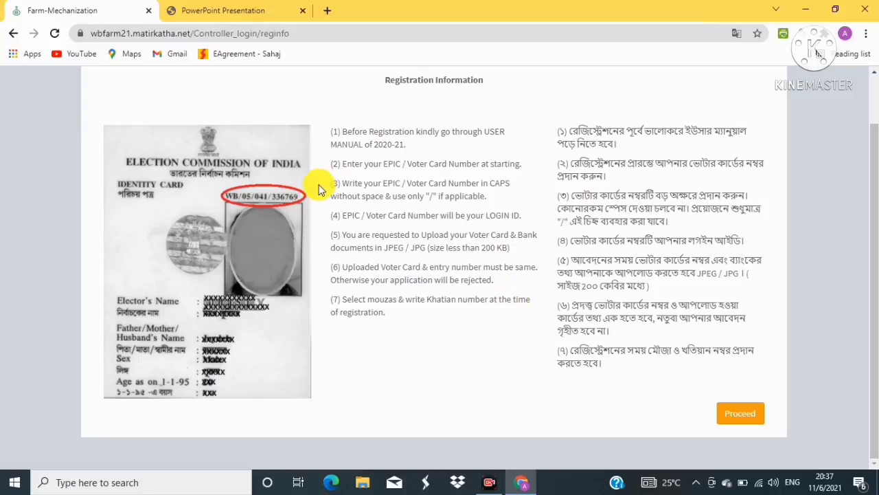
click(739, 418)
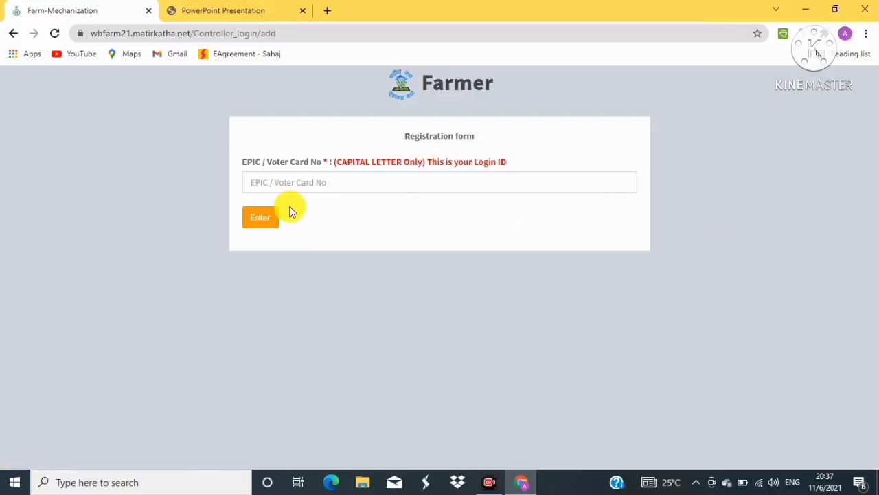
Paste the farmer's EPIC / Voter Card number into its field and submit it
click(296, 185)
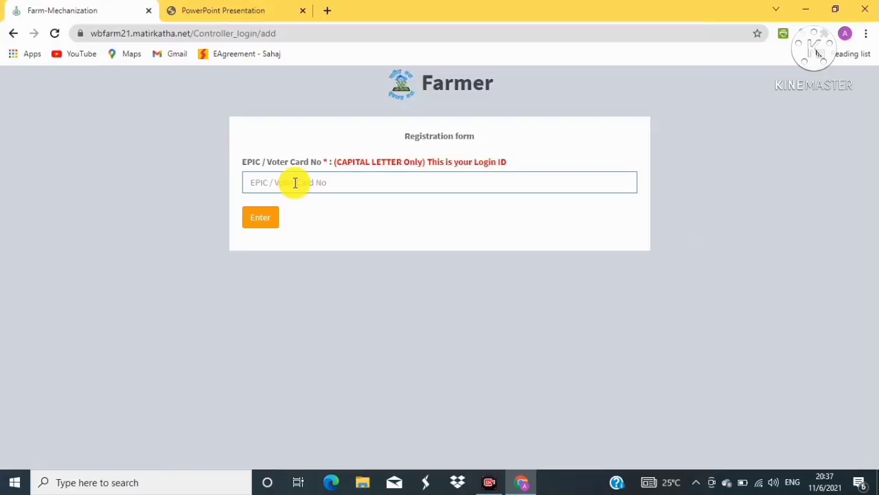
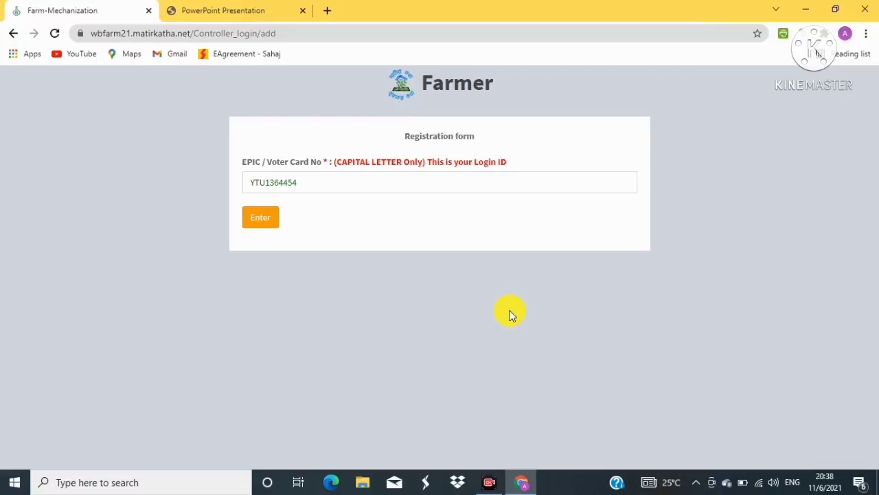
click(261, 222)
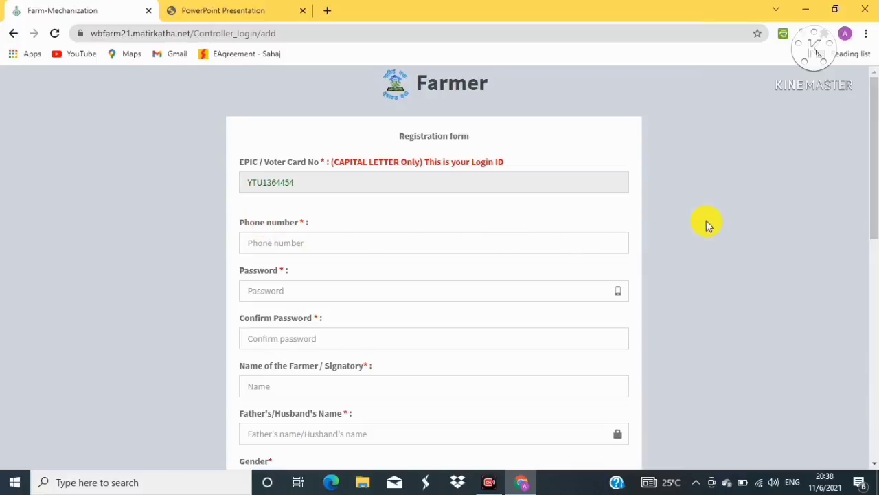
Fill in phone, password, farmer and father's names, set gender Male, and select the Aadhar field
scroll(706, 220, down, 3)
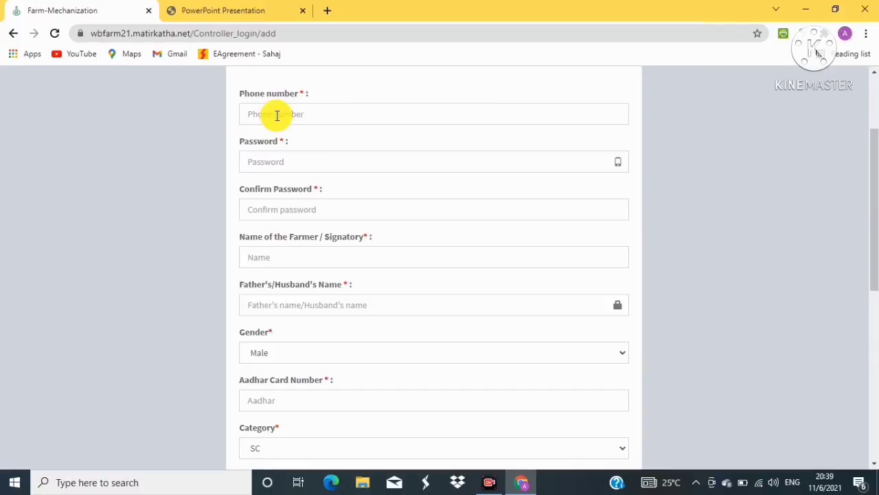
click(277, 116)
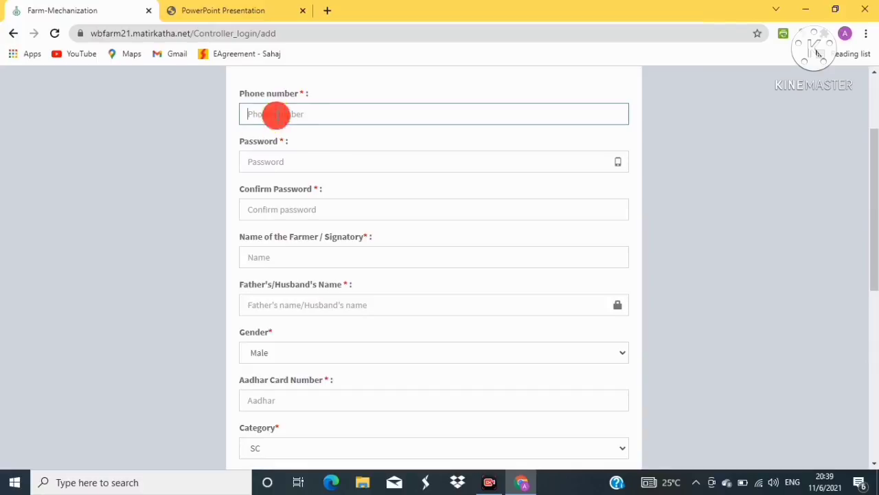
click(271, 162)
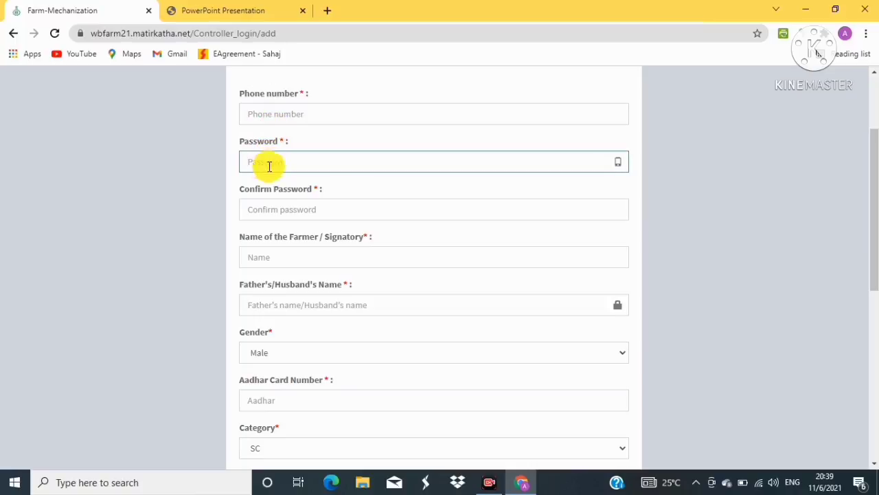
click(268, 207)
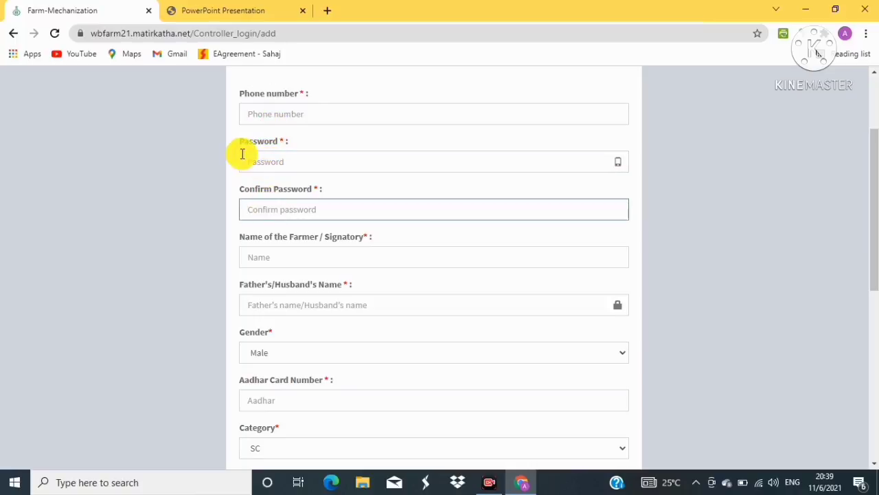
click(257, 257)
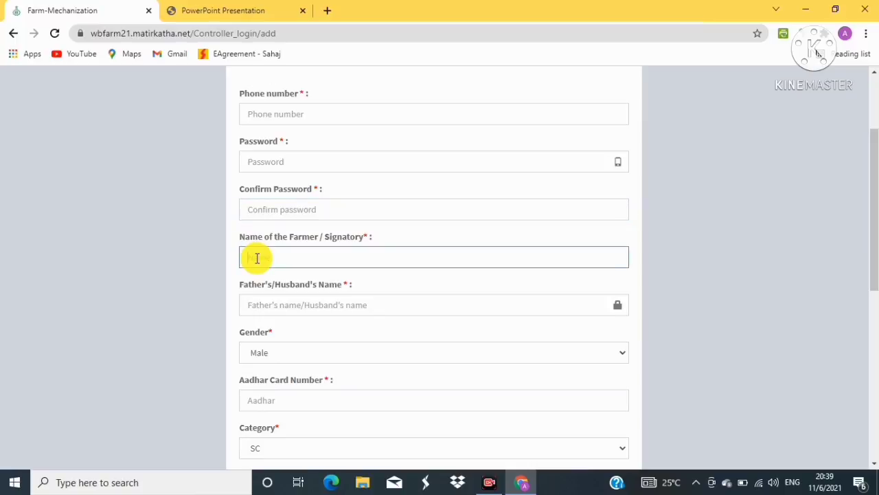
scroll(259, 256, down, 1)
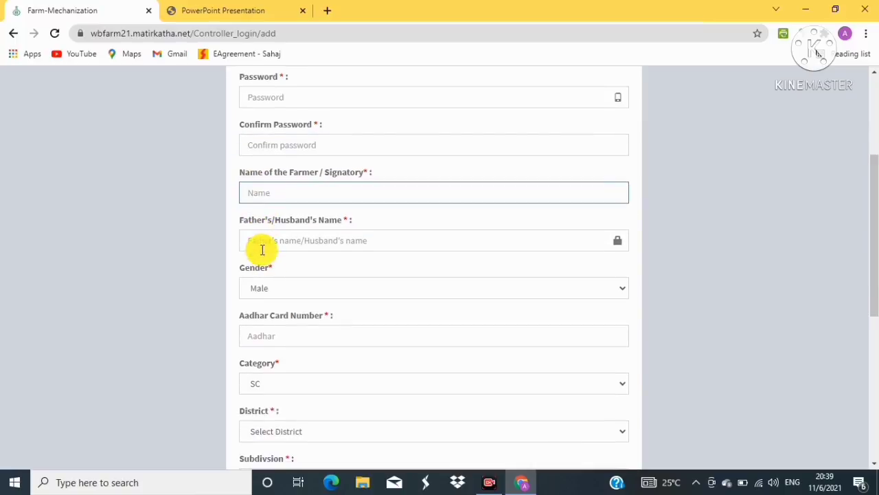
click(254, 240)
scroll(254, 240, down, 1)
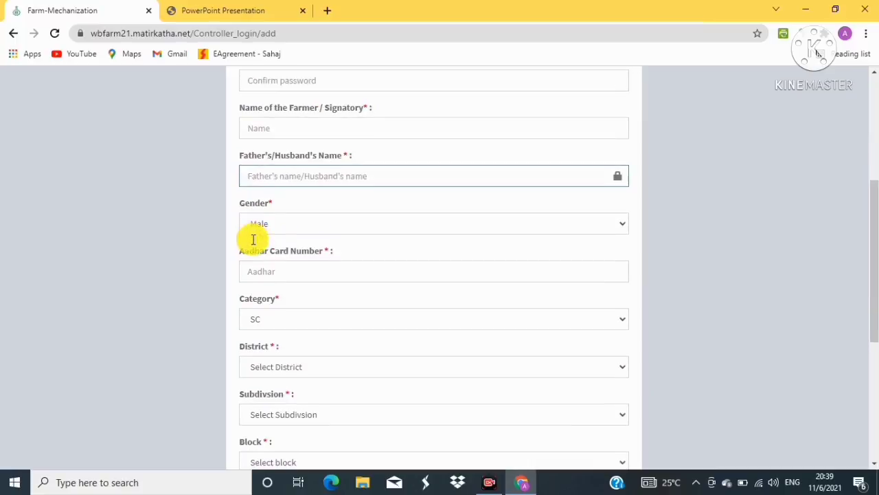
click(275, 222)
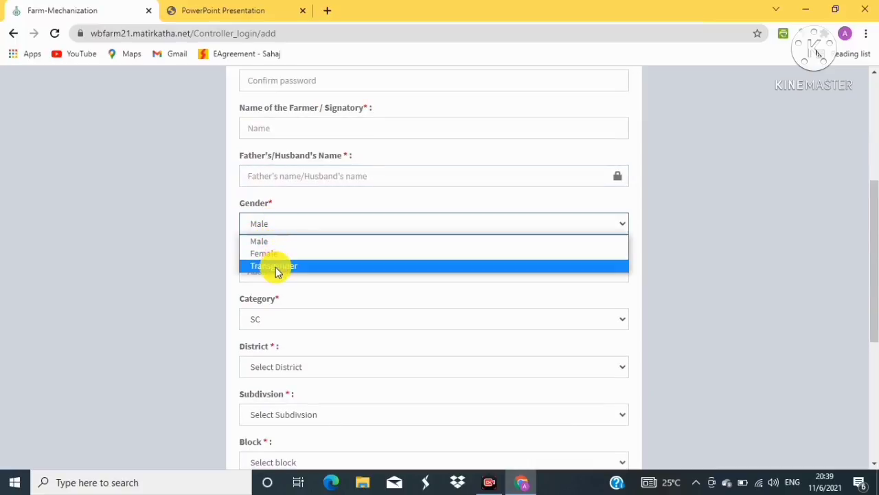
click(262, 241)
click(290, 268)
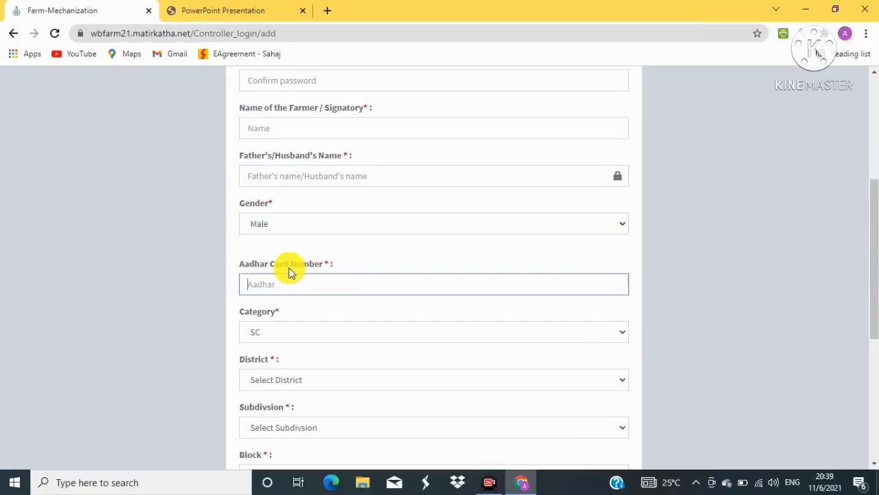
Set category SC, district MALDAH and subdivision MALDAH SADAR
scroll(306, 261, down, 1)
scroll(307, 259, up, 2)
scroll(307, 257, up, 1)
scroll(622, 227, down, 1)
scroll(718, 228, down, 2)
scroll(716, 225, down, 1)
click(311, 144)
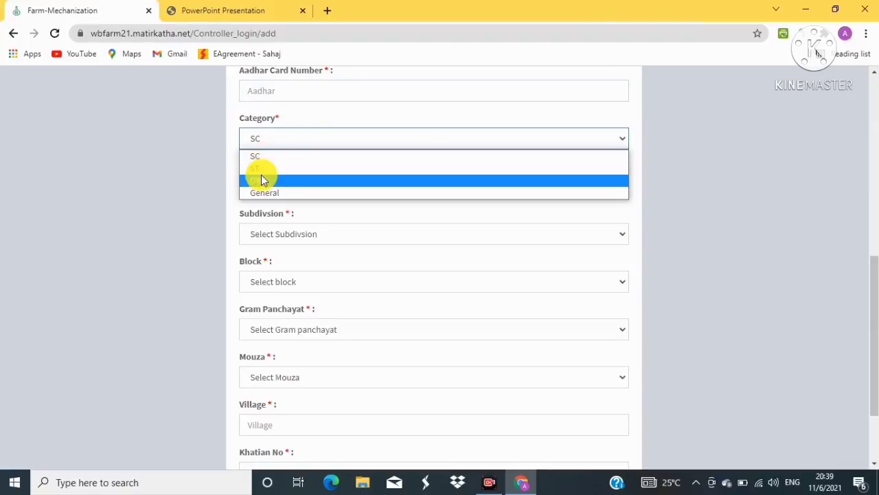
click(253, 157)
click(297, 189)
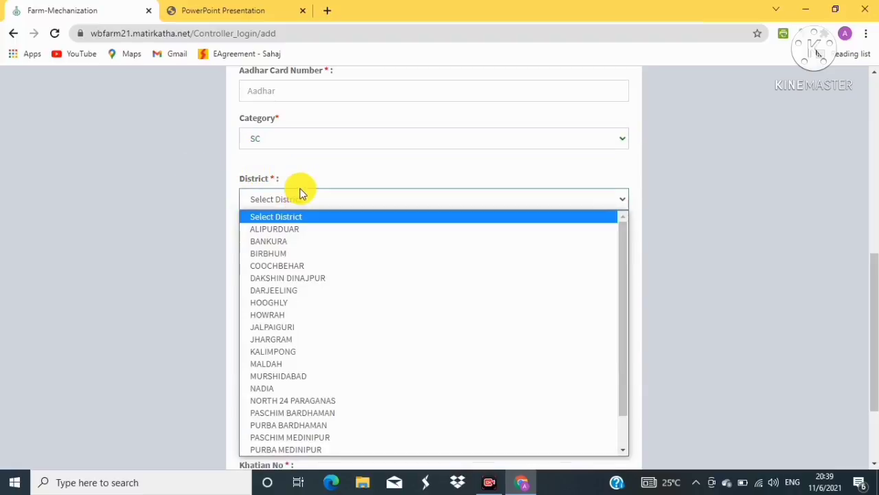
click(277, 366)
click(310, 246)
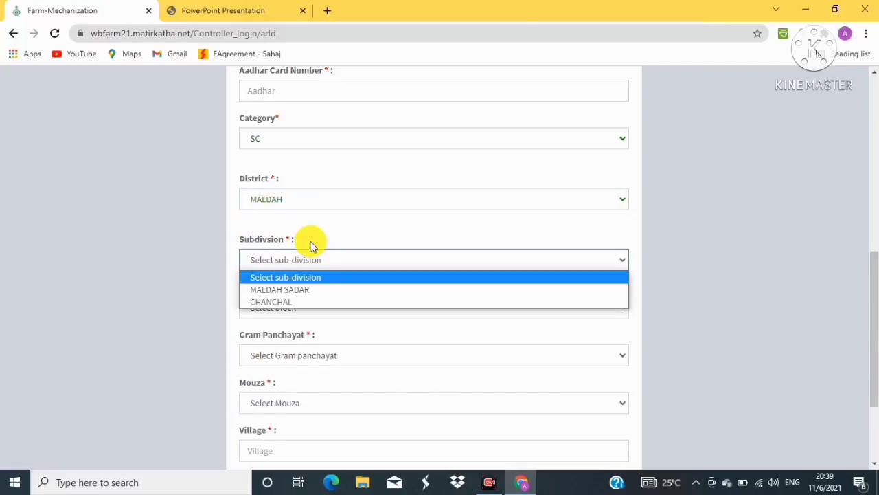
click(286, 289)
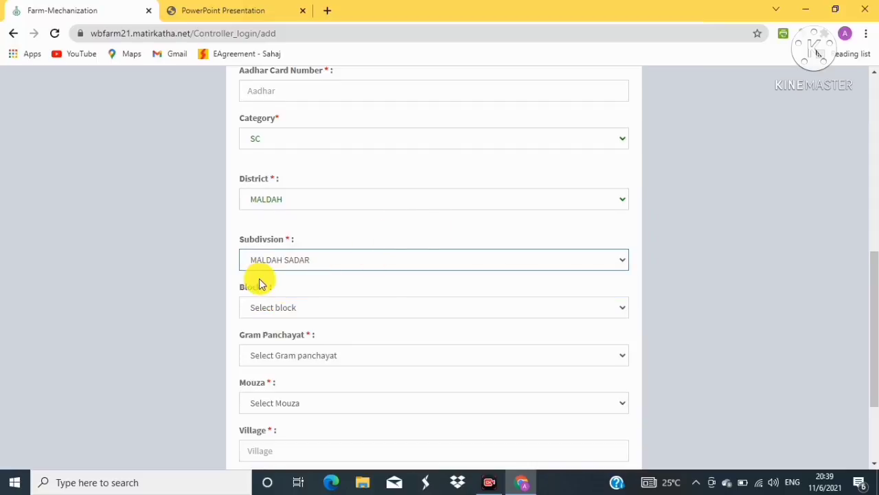
Set block HABIBPUR and gram panchayat KANTURKA
scroll(257, 281, down, 1)
click(318, 248)
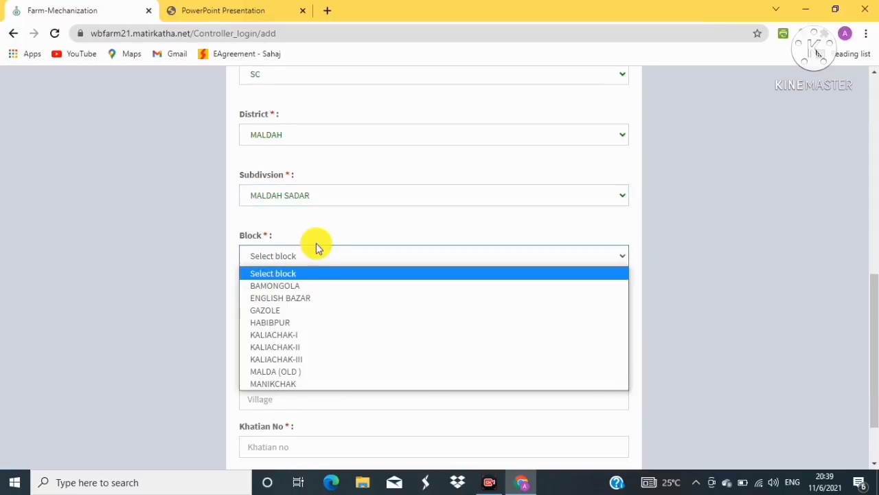
click(287, 320)
scroll(384, 280, down, 1)
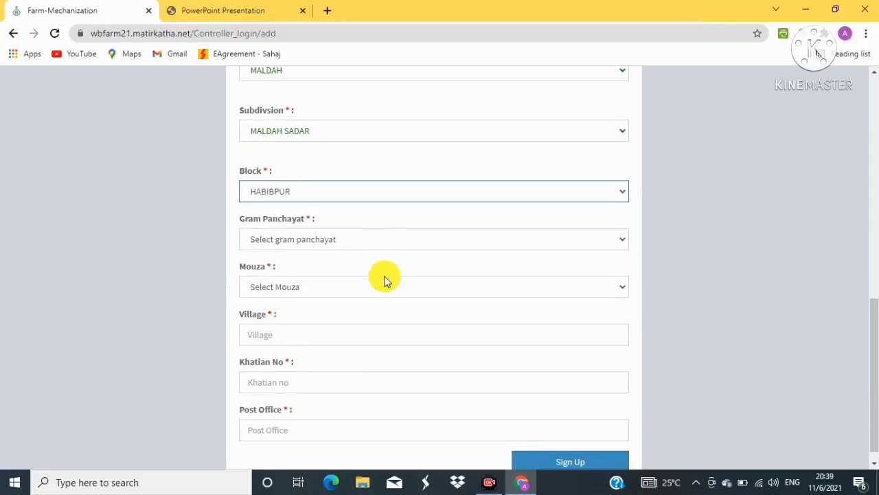
click(353, 245)
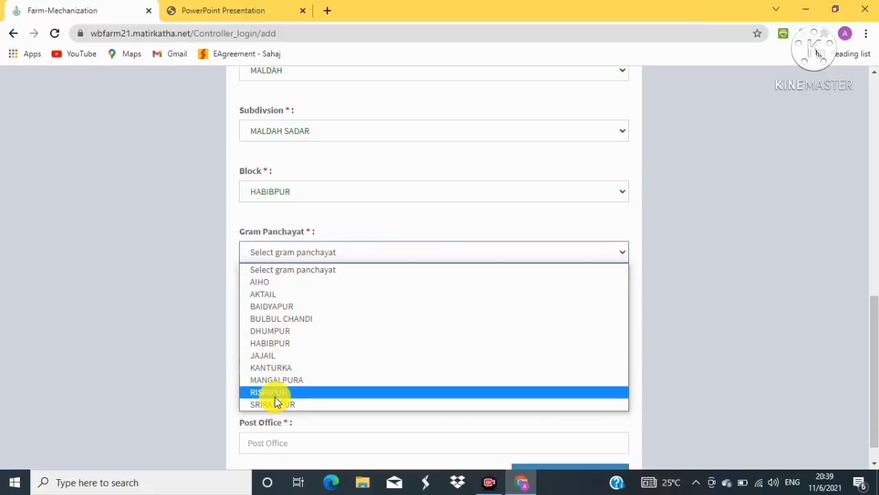
click(279, 368)
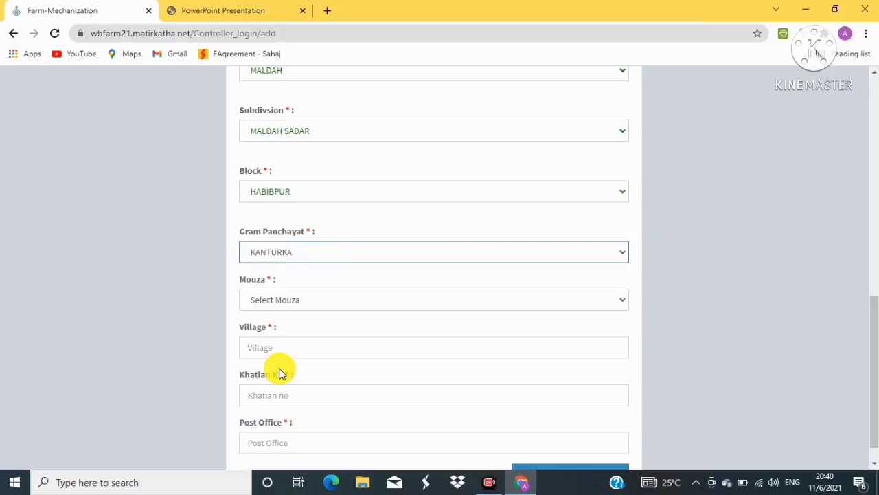
scroll(602, 282, down, 1)
scroll(602, 287, down, 1)
Choose the mouza, then fill in the village, Khatian No and Post Office fields
click(428, 269)
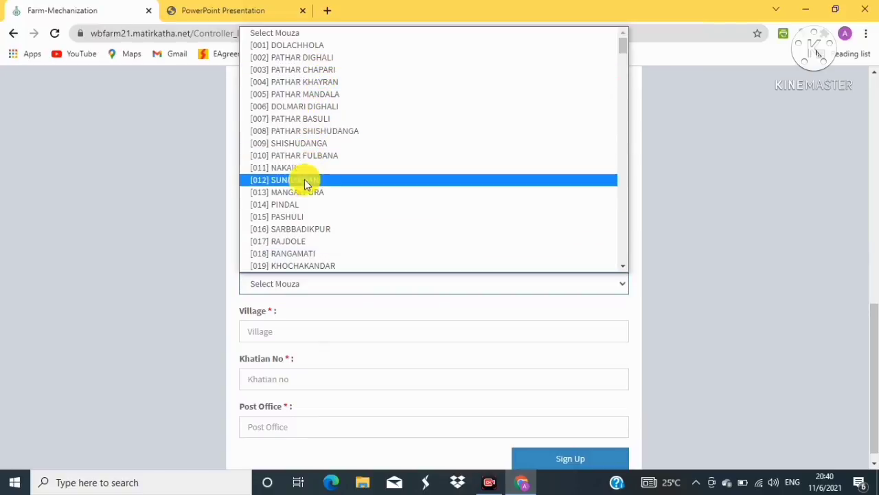
scroll(306, 189, down, 5)
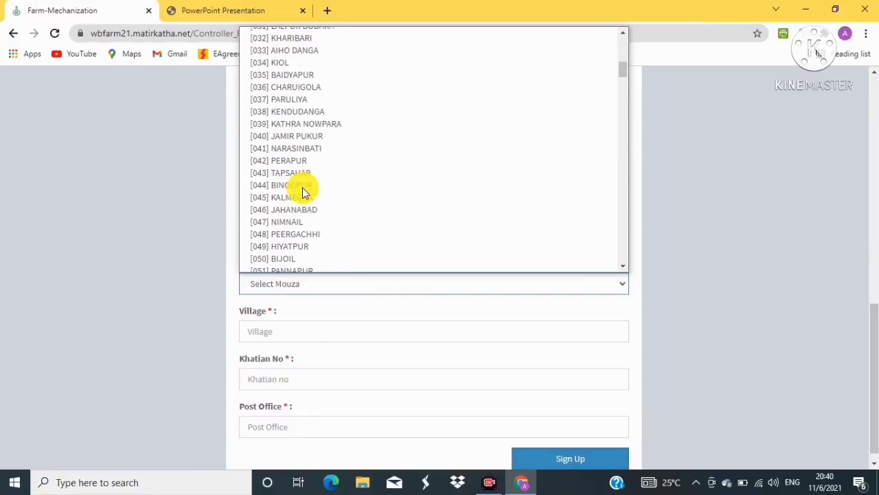
scroll(304, 191, down, 5)
scroll(304, 191, down, 4)
scroll(303, 189, down, 2)
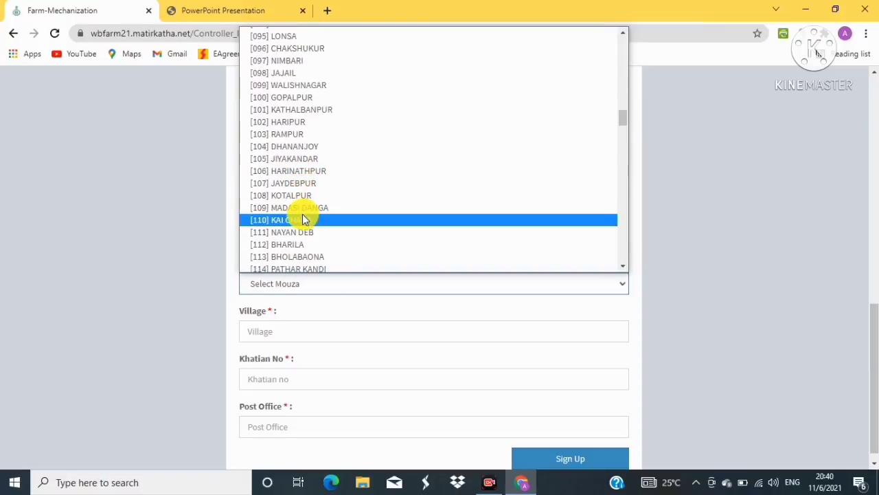
scroll(299, 206, up, 2)
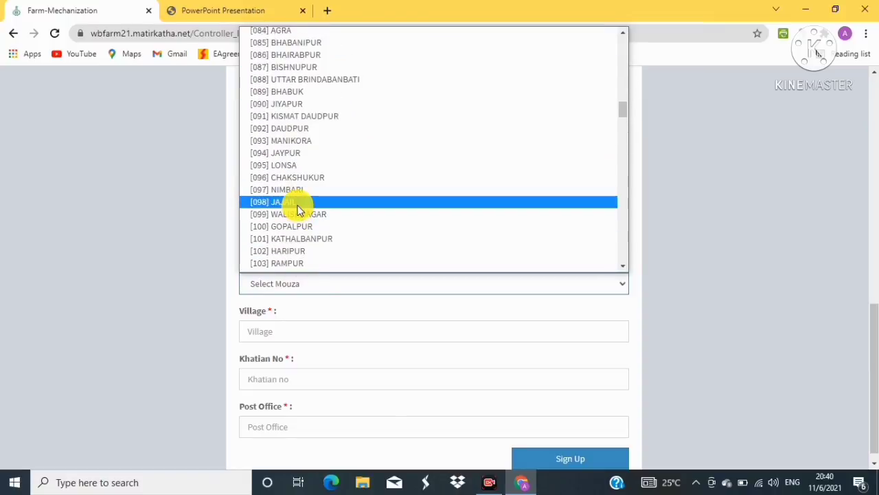
click(292, 105)
scroll(289, 309, down, 1)
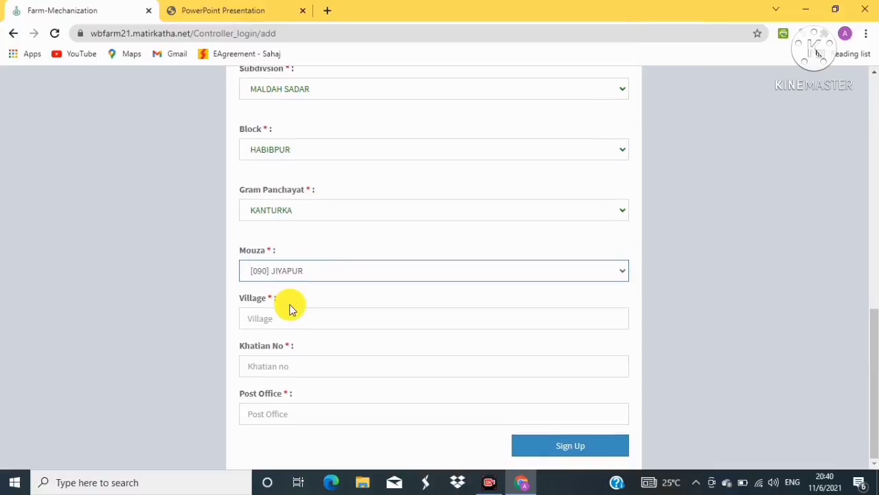
click(257, 316)
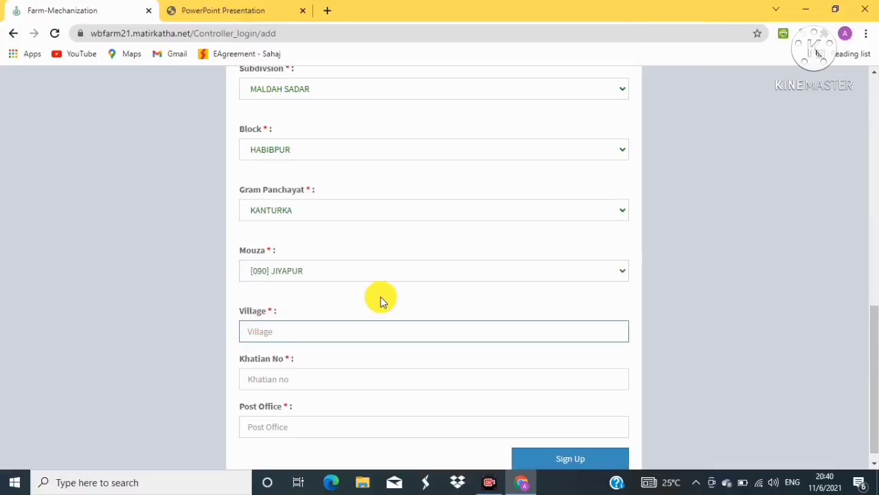
click(255, 365)
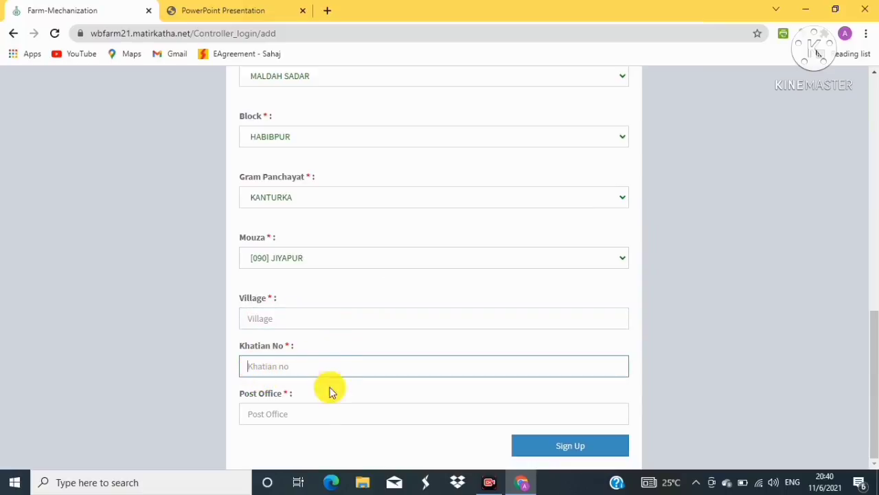
click(265, 417)
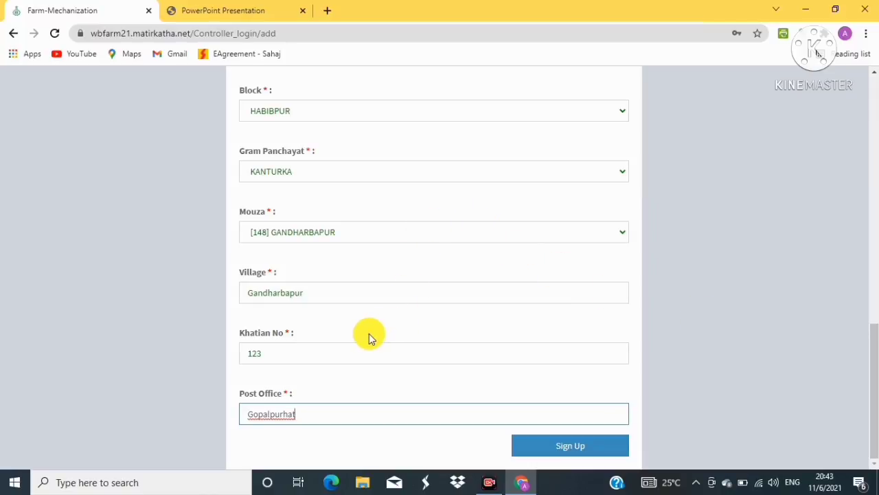
Submit the registration, then sign in with the pasted EPIC number and the account password
click(571, 452)
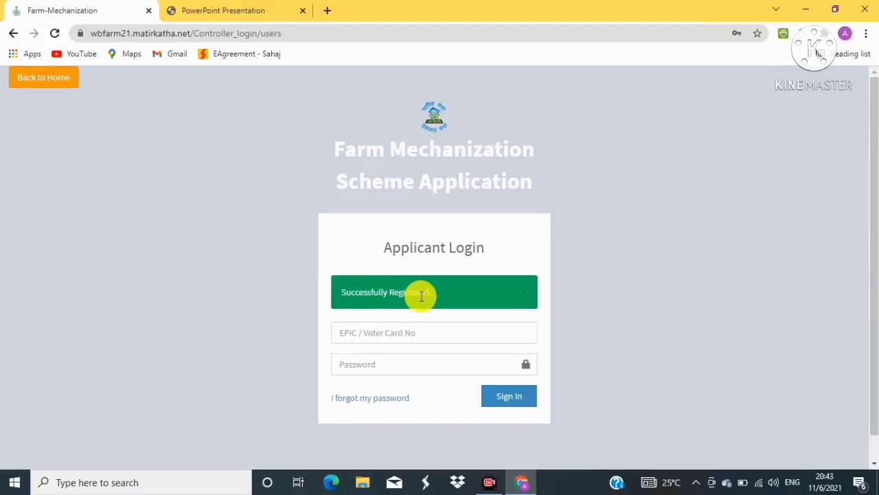
scroll(422, 296, down, 1)
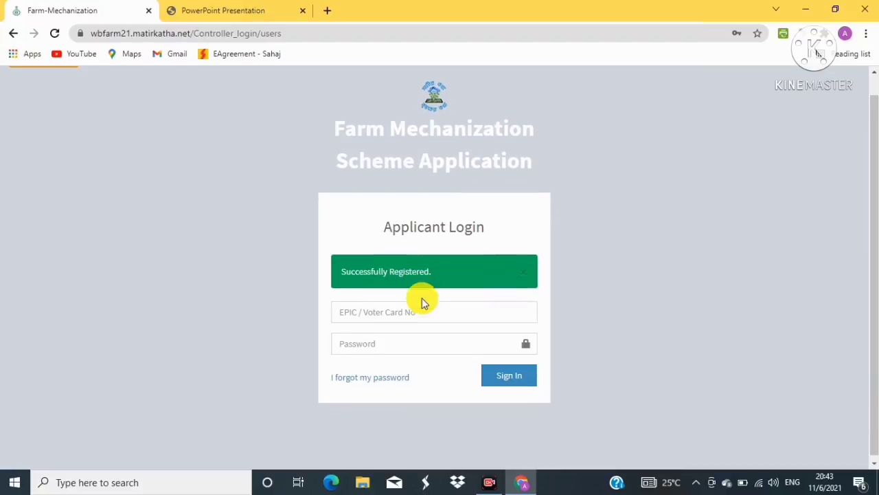
right_click(348, 310)
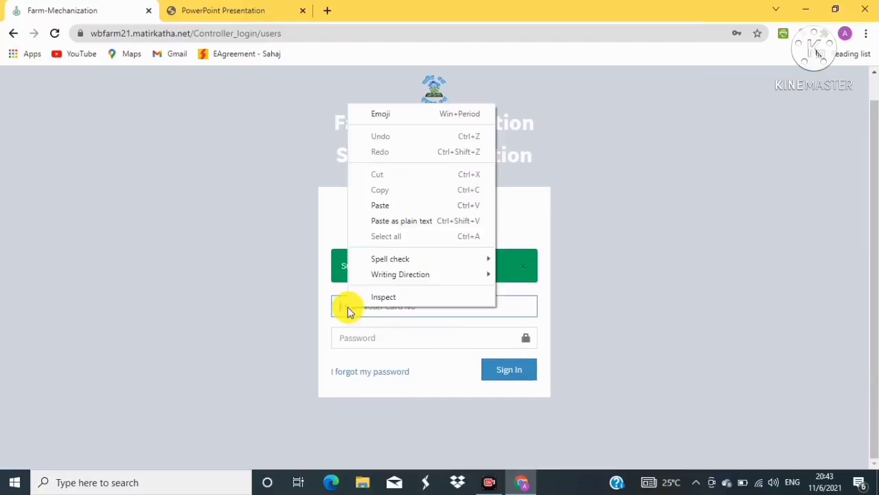
click(382, 206)
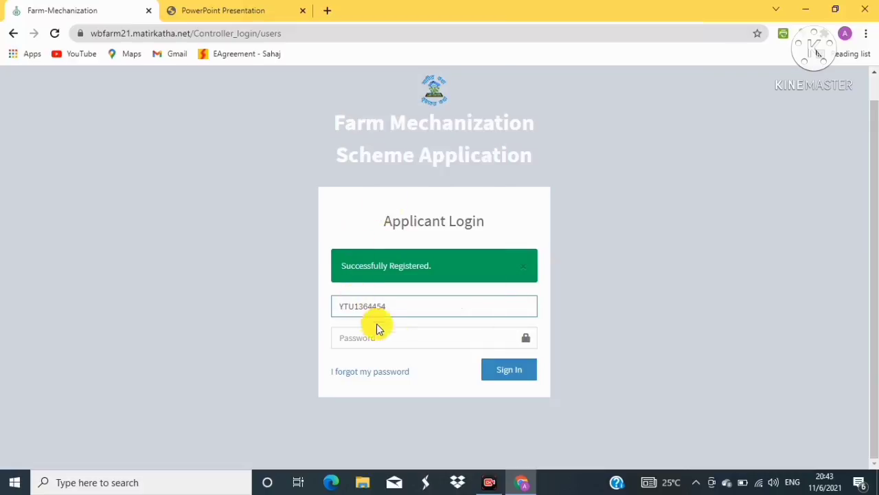
click(355, 339)
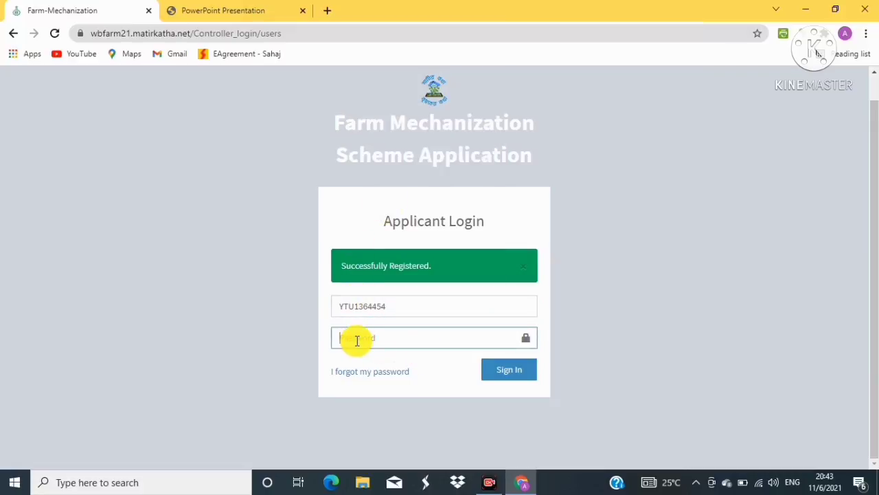
key(ctrl+v)
text(**)
click(509, 379)
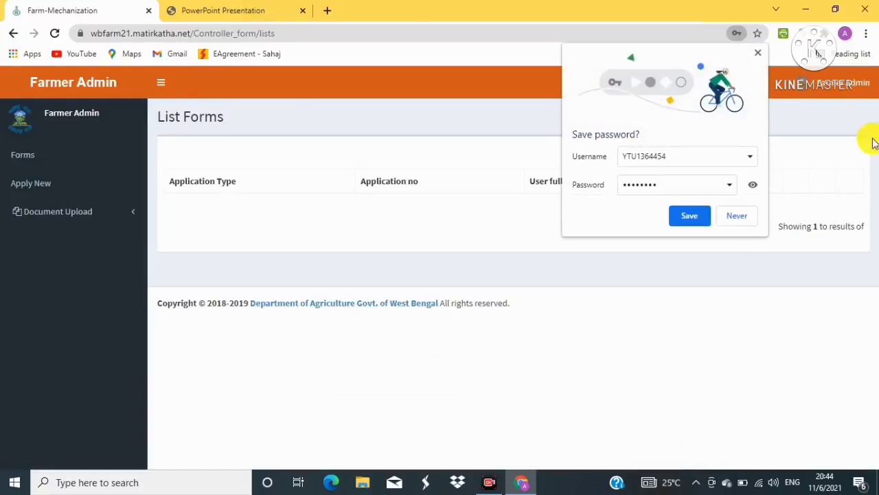
Dismiss the save-password prompt and go from the forms list to Apply New's Select Form page
click(758, 53)
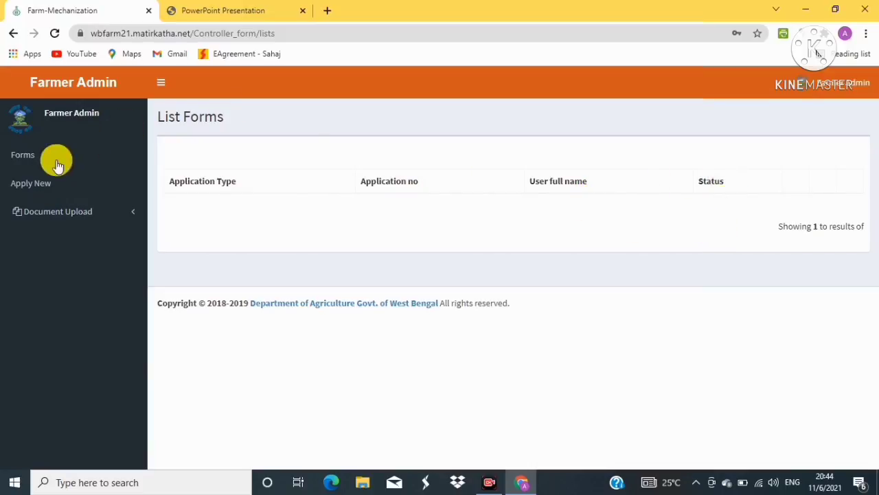
click(32, 161)
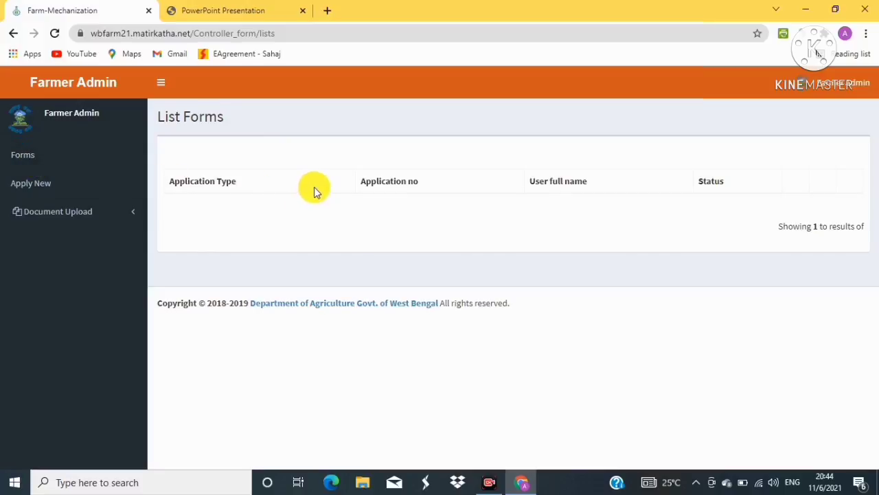
click(44, 187)
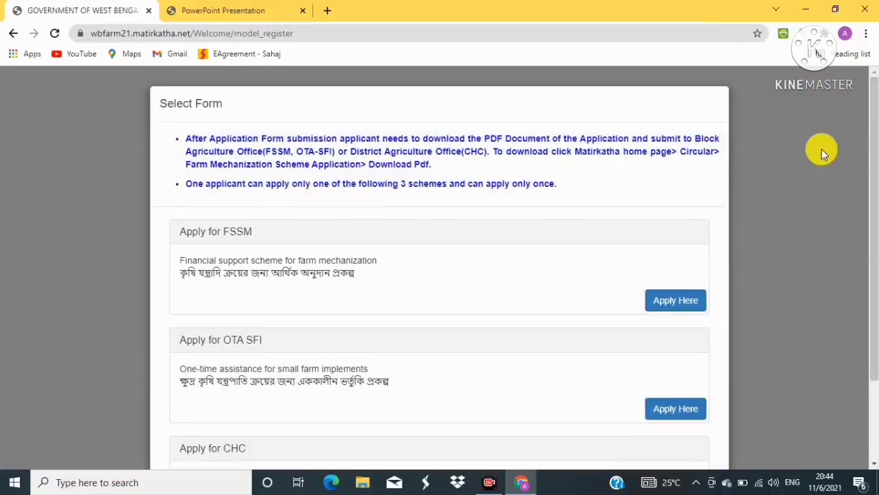
scroll(821, 156, down, 2)
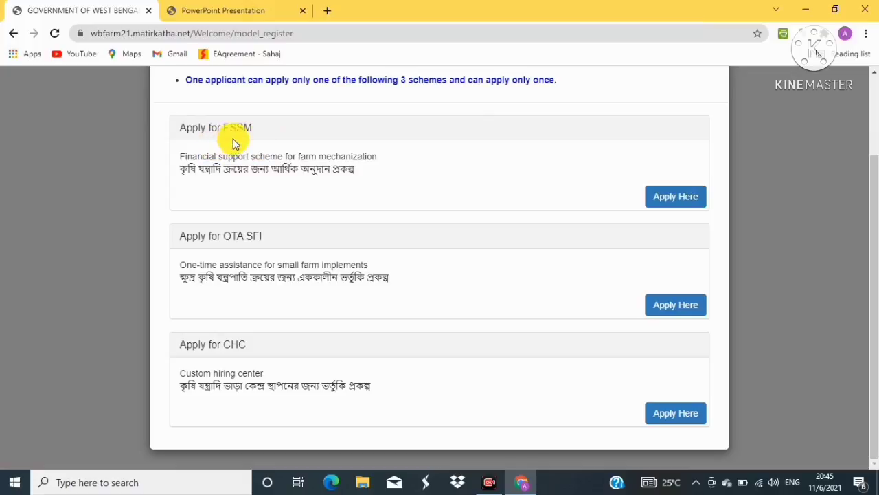
Open the FSSM form via Apply Here, review its pre-filled registration details, and select Bank Name
click(676, 199)
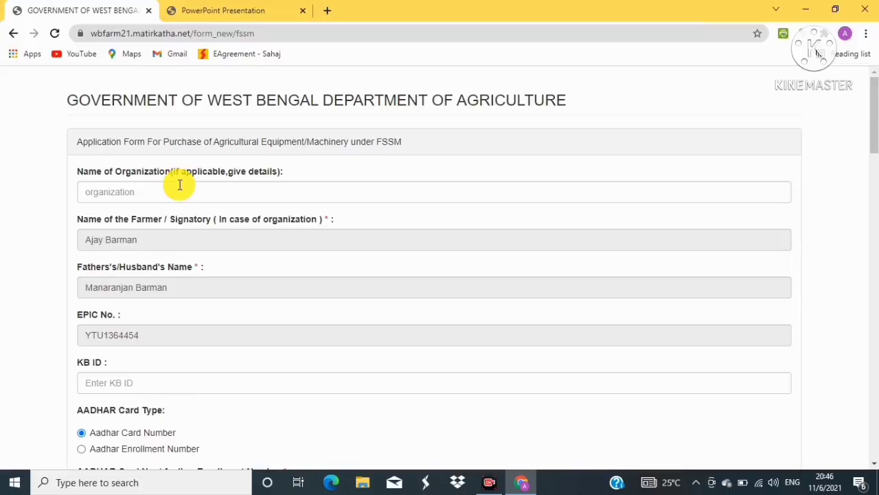
scroll(186, 182, down, 3)
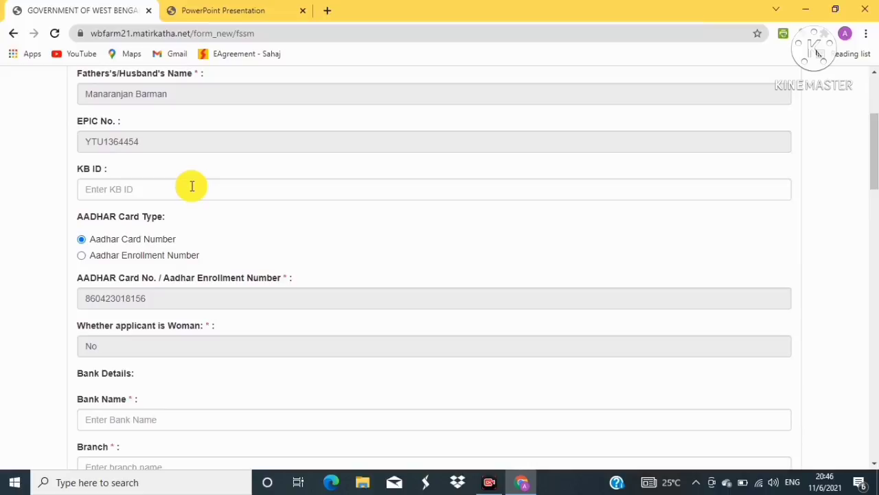
scroll(192, 186, down, 2)
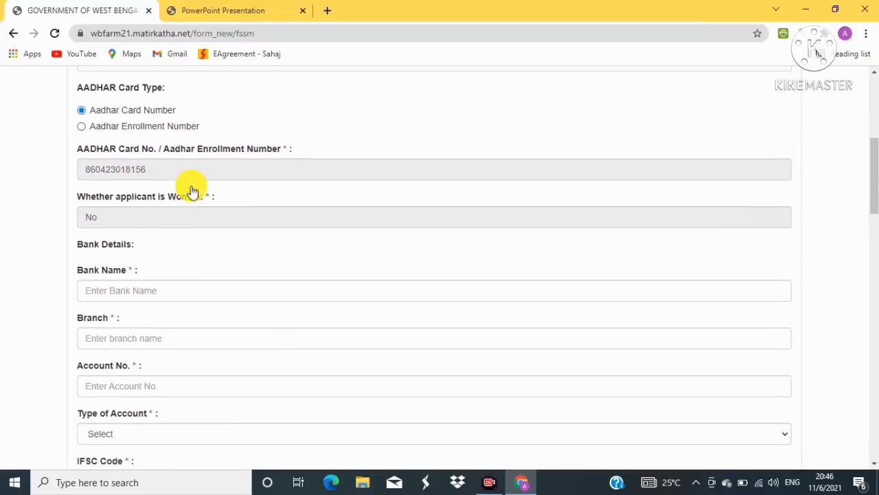
scroll(191, 185, down, 1)
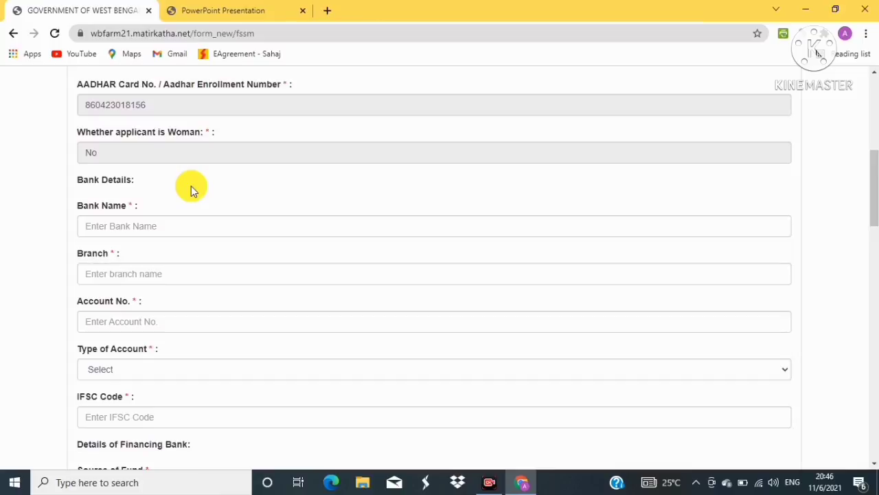
scroll(191, 185, up, 3)
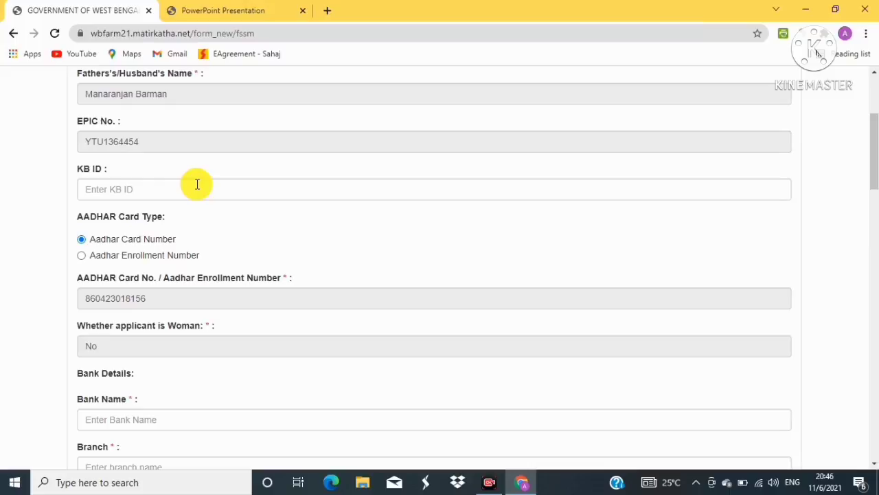
scroll(197, 186, down, 2)
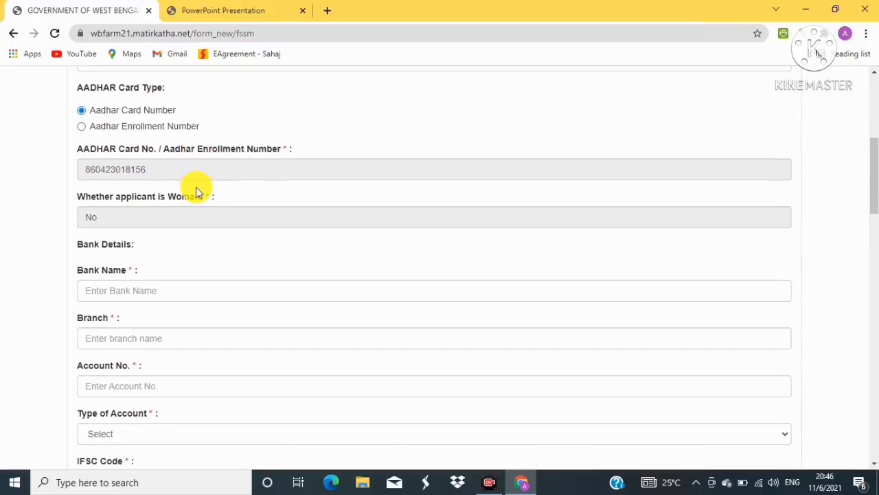
scroll(194, 188, down, 1)
click(109, 226)
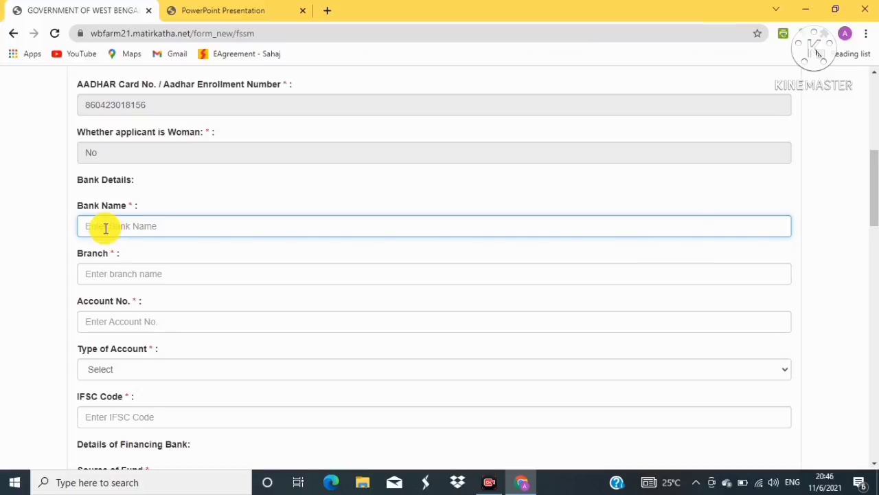
Set Type of Account to Savings, passing through the Branch, Account No. and IFSC Code fields
scroll(104, 227, down, 1)
click(104, 227)
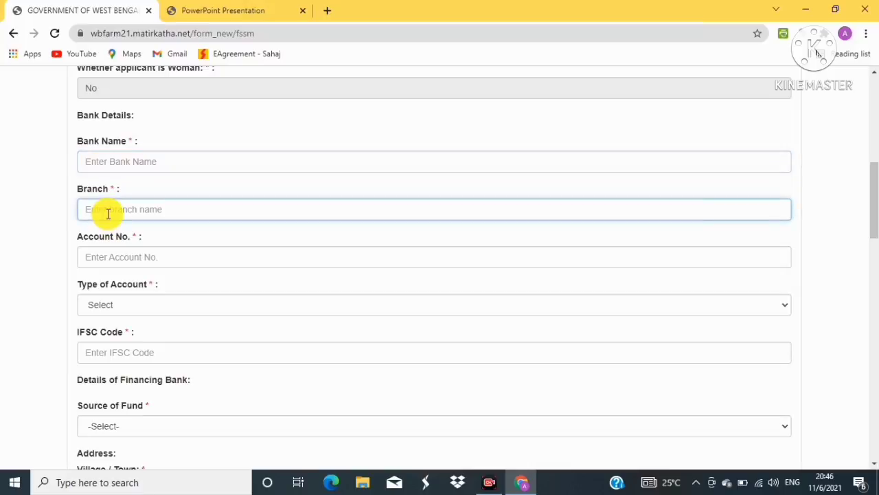
click(98, 253)
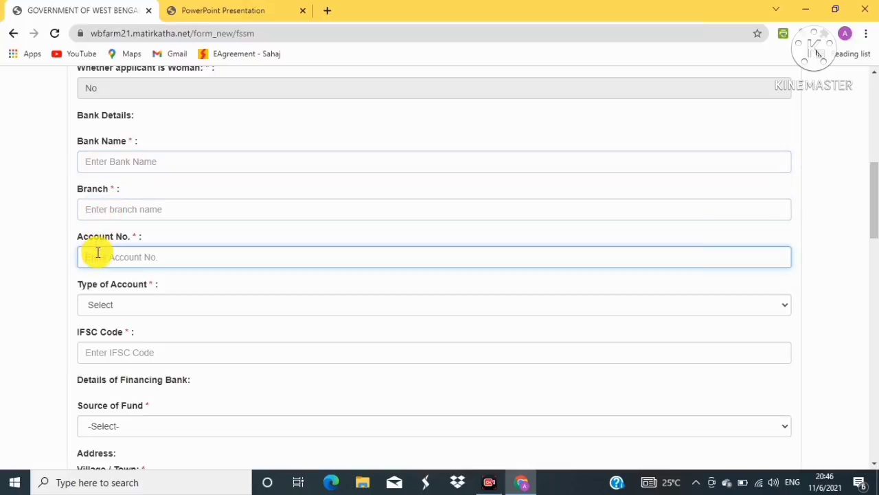
click(182, 304)
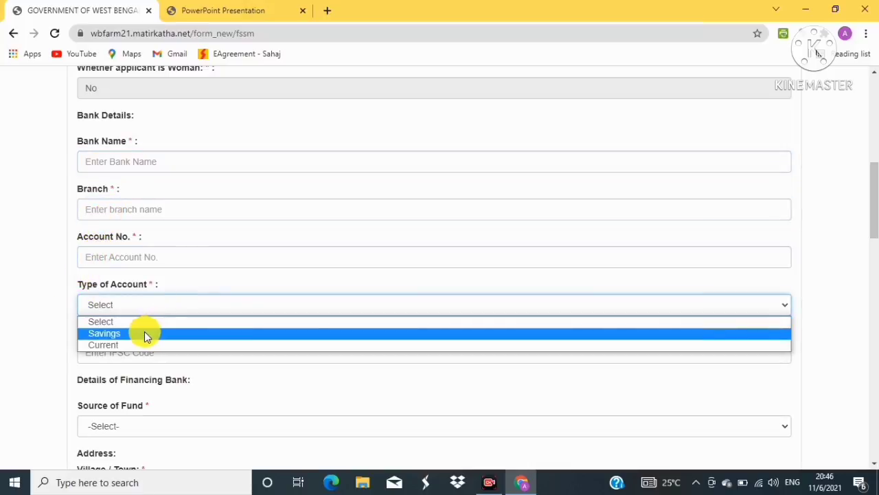
click(144, 333)
scroll(141, 302, down, 2)
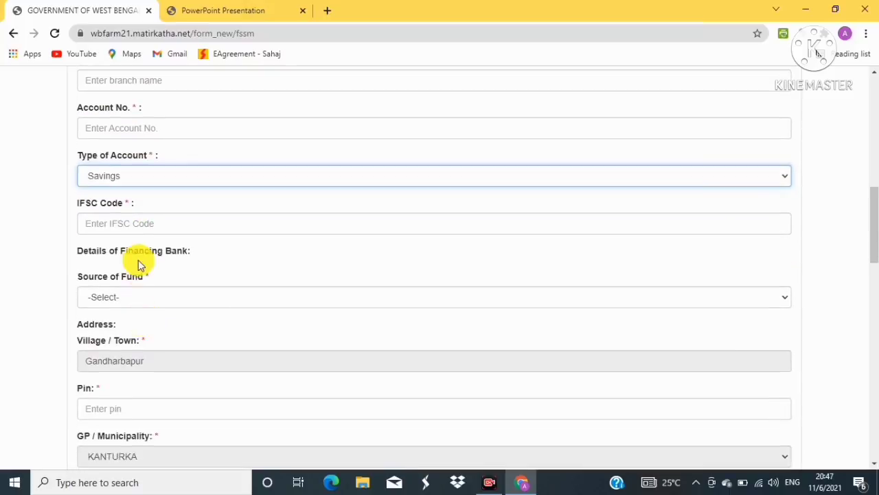
click(112, 226)
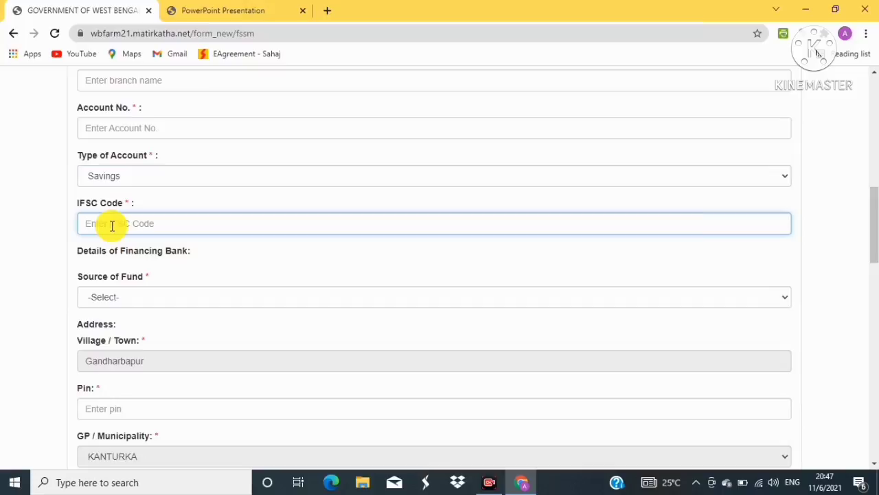
Set Source of Fund to Own
click(139, 292)
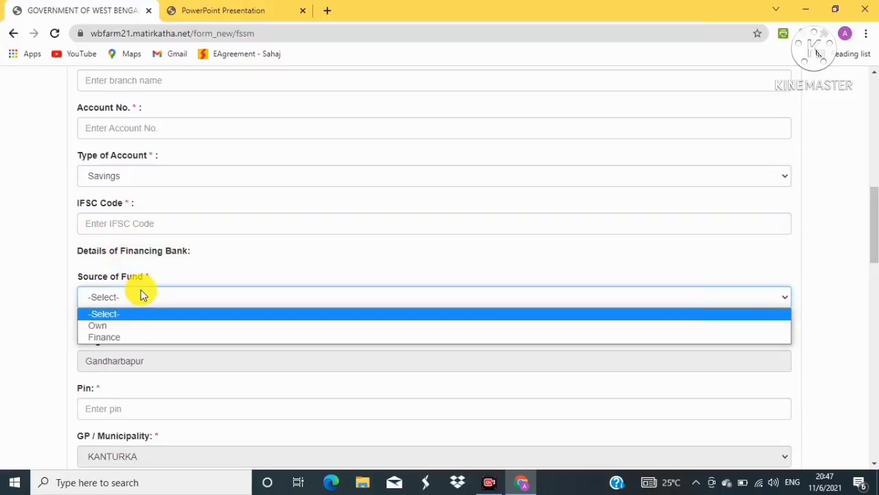
click(202, 261)
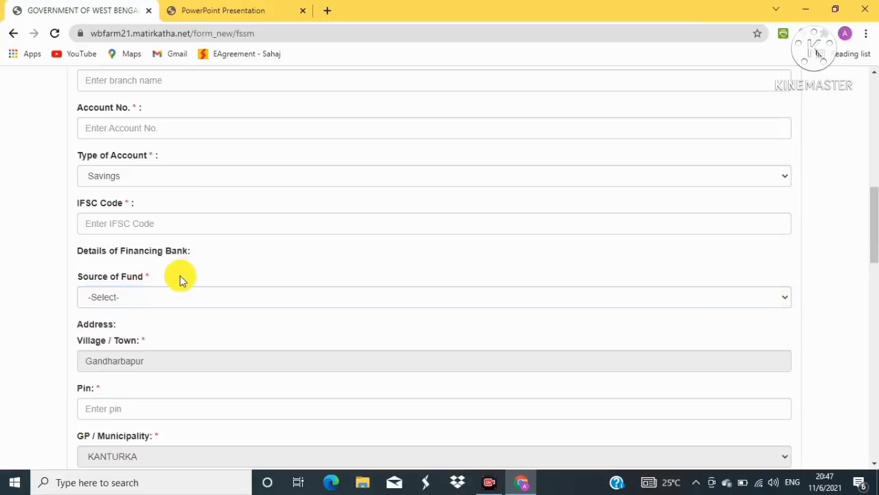
click(140, 301)
click(98, 325)
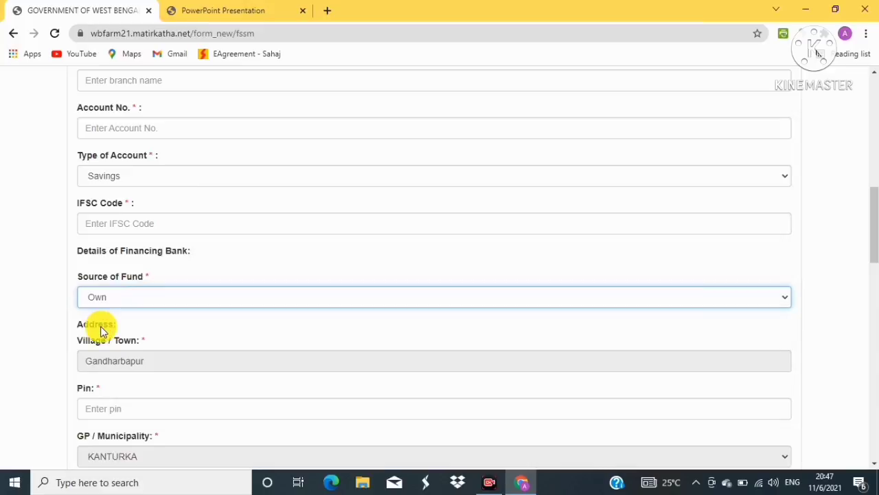
click(142, 301)
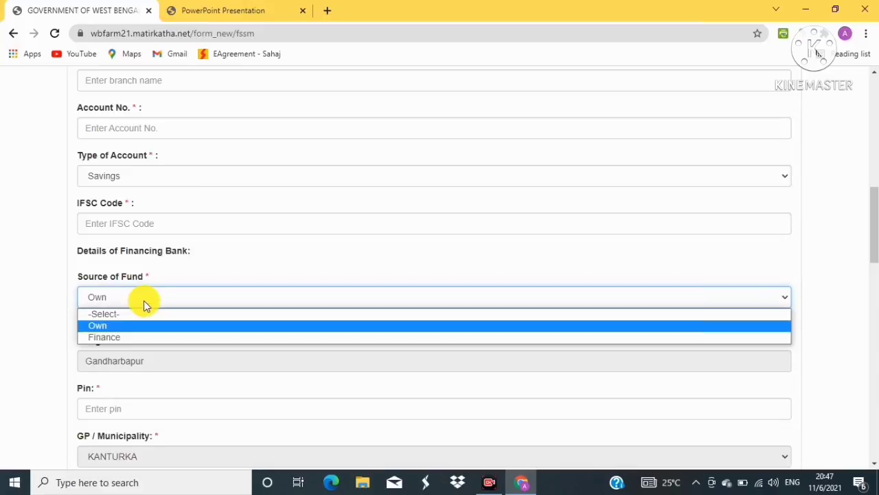
click(103, 326)
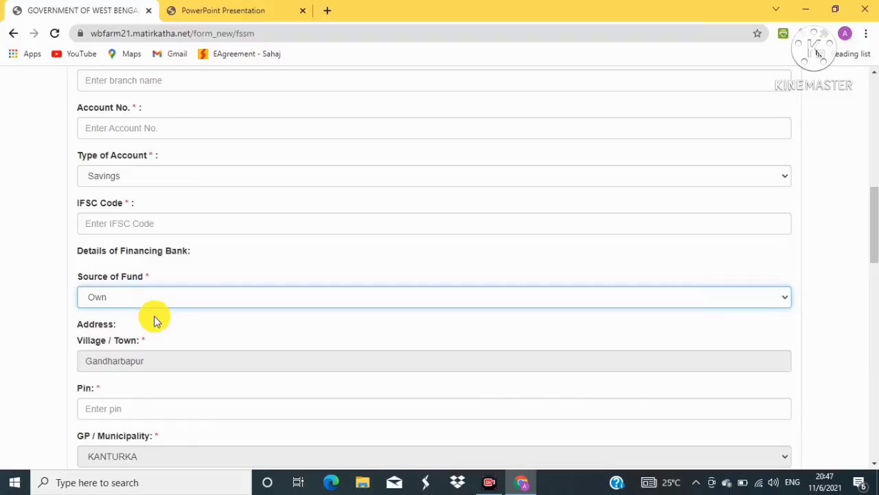
Enter the applicant's Pin code in the address section of the FSSM form
scroll(159, 319, down, 1)
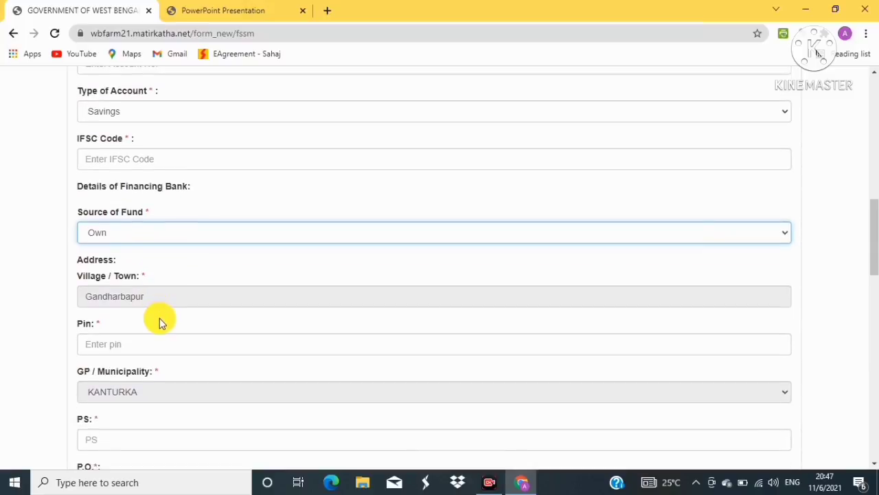
click(126, 343)
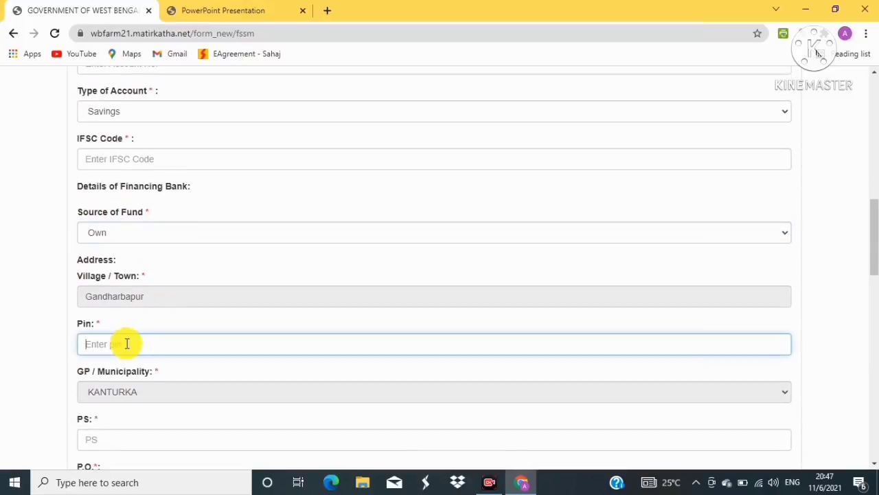
text(732122)
click(57, 375)
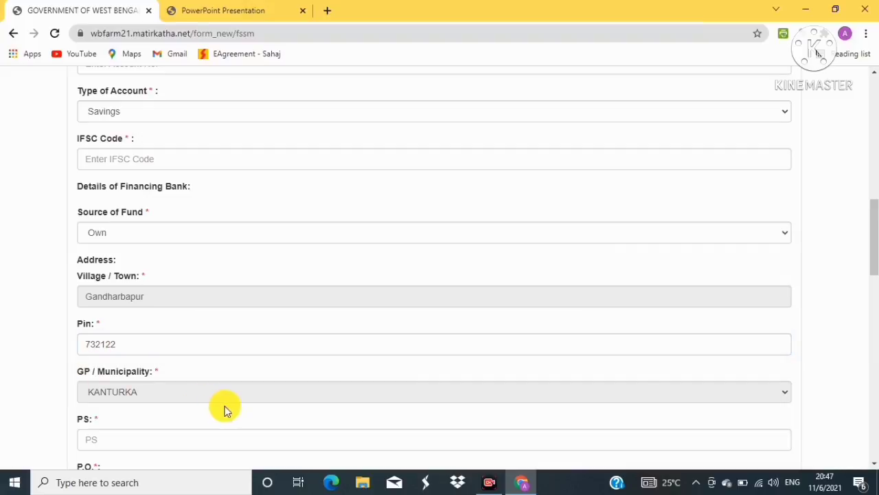
Fill in the applicant's police station, then move down to the machinery details
scroll(242, 407, down, 2)
click(134, 309)
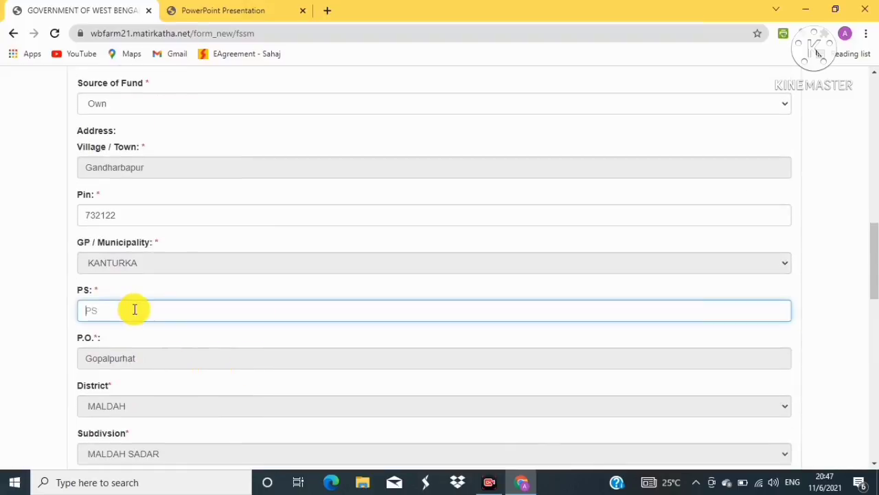
text(Habibpur)
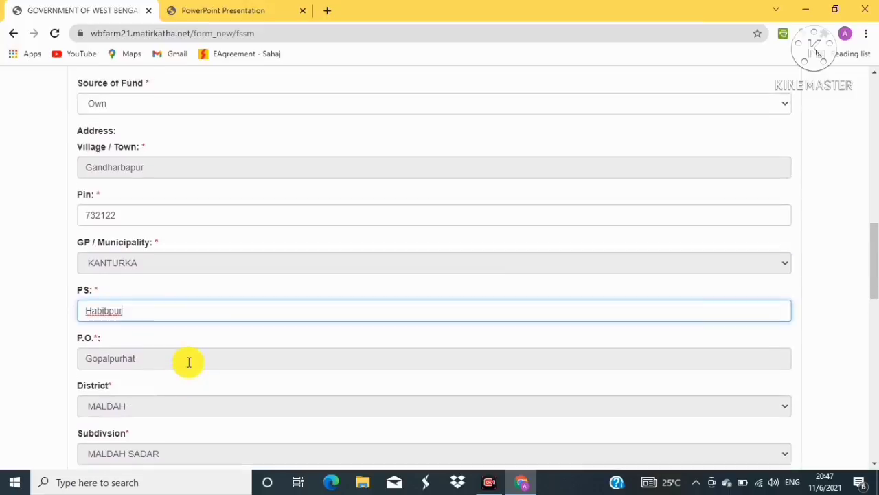
scroll(187, 358, down, 1)
scroll(185, 351, down, 1)
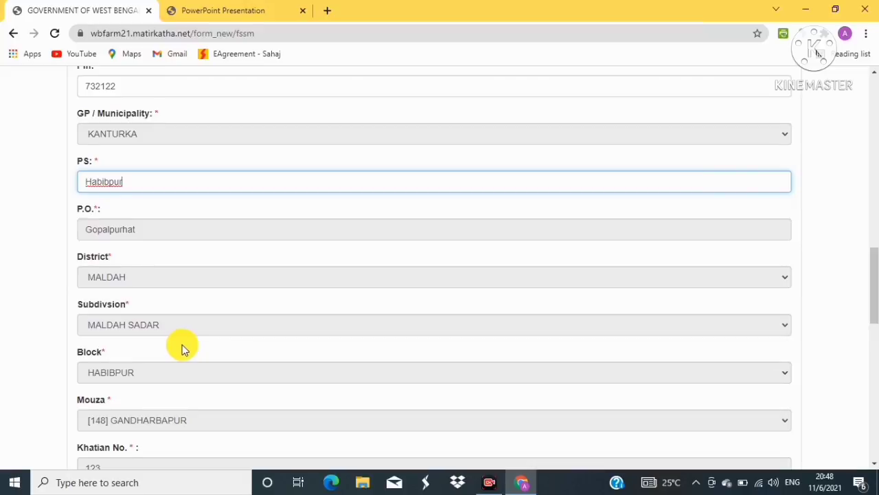
scroll(182, 344, down, 2)
scroll(184, 349, down, 2)
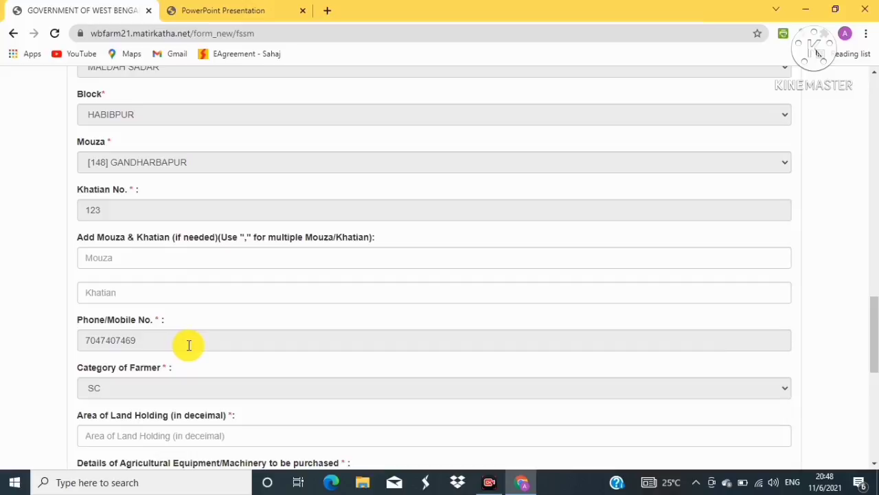
scroll(192, 347, down, 5)
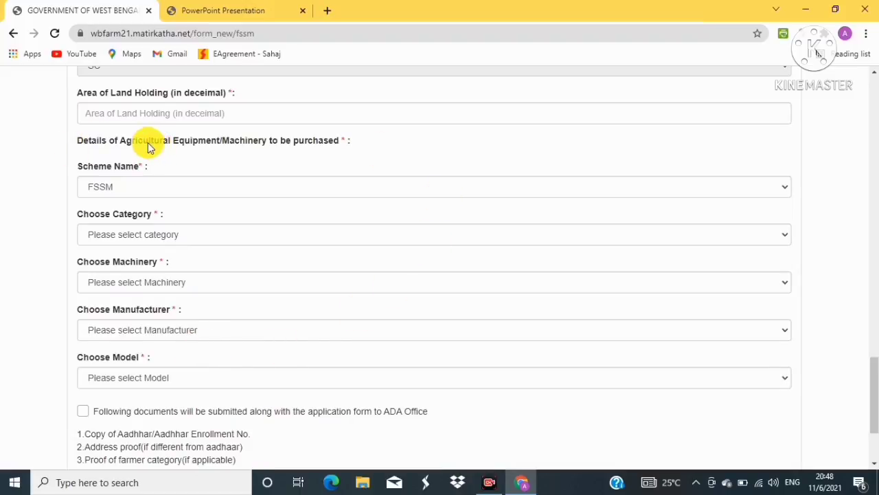
Enter 12 in the Area of Land Holding (in decimal) box
scroll(147, 146, up, 1)
scroll(147, 143, down, 1)
click(94, 113)
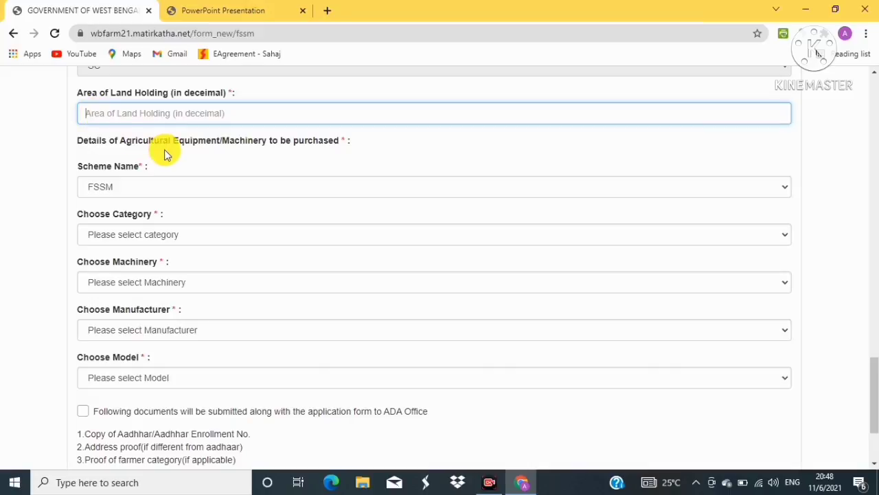
text(12)
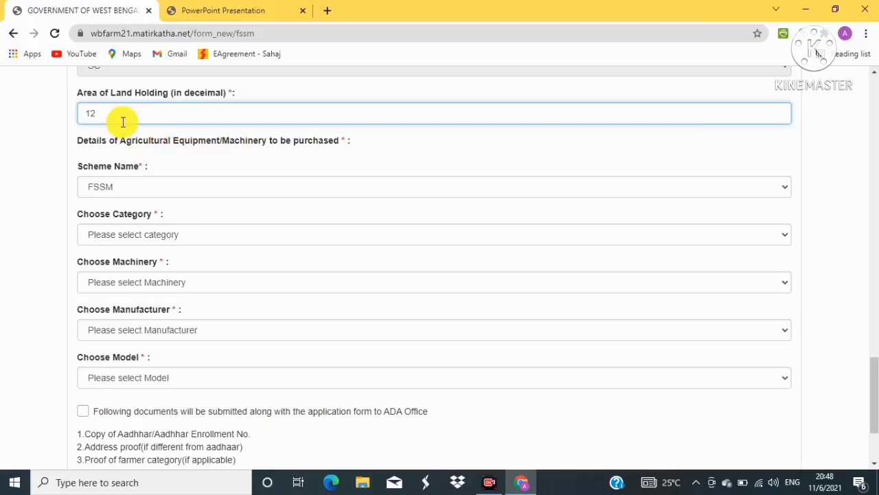
scroll(300, 132, down, 1)
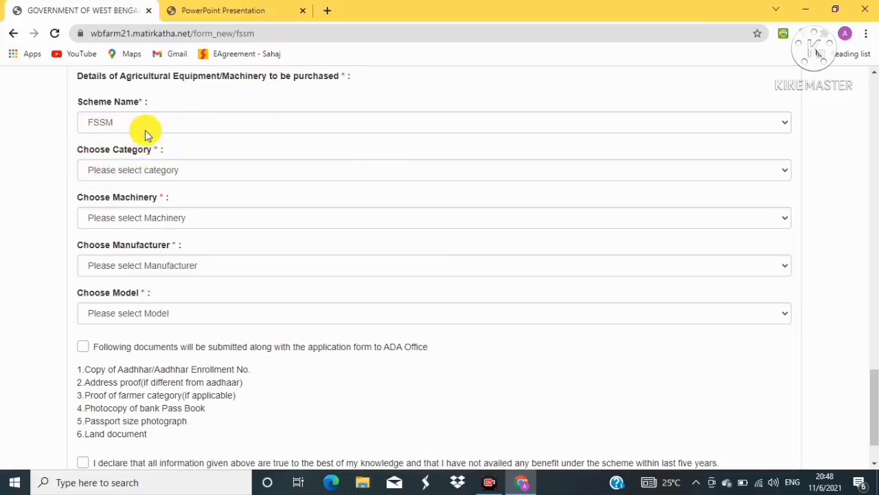
Set the equipment category to Power Tiller / Rotary Tiller
click(305, 171)
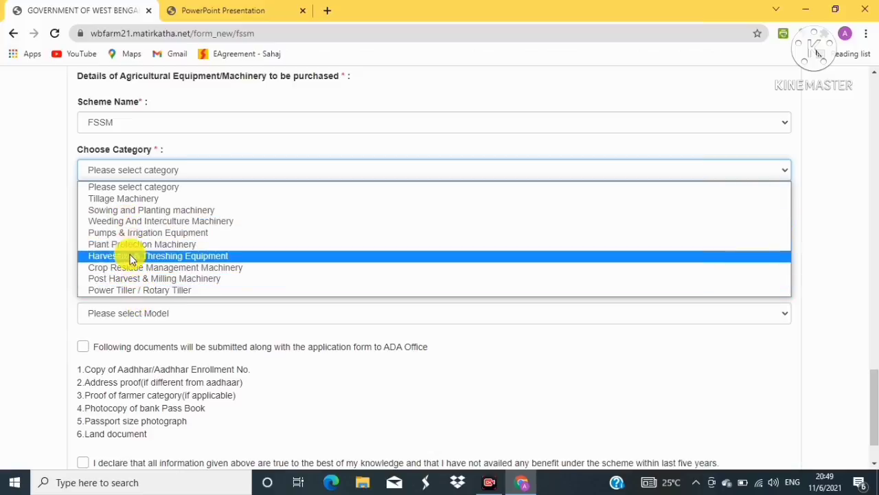
click(138, 291)
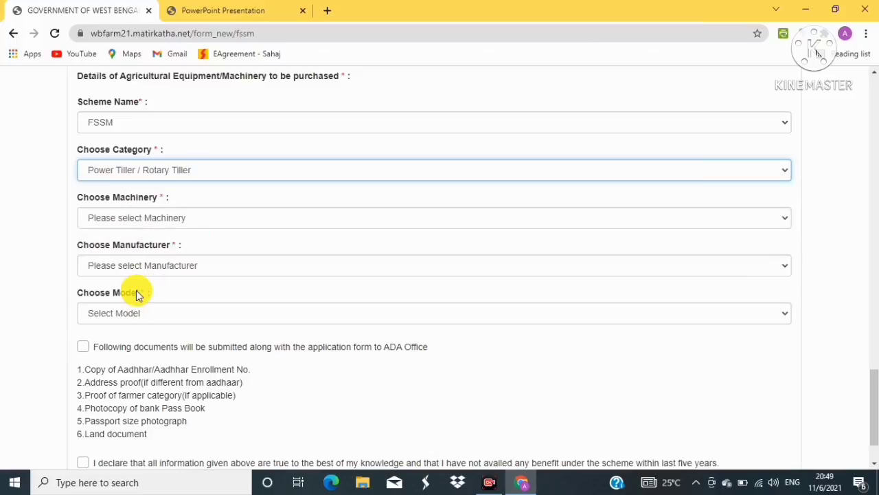
scroll(249, 248, down, 1)
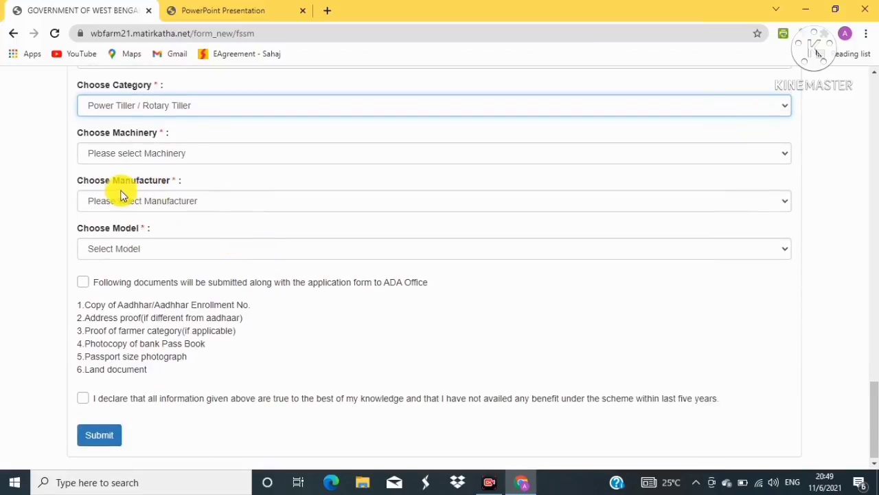
click(229, 200)
click(229, 200)
click(230, 200)
click(230, 200)
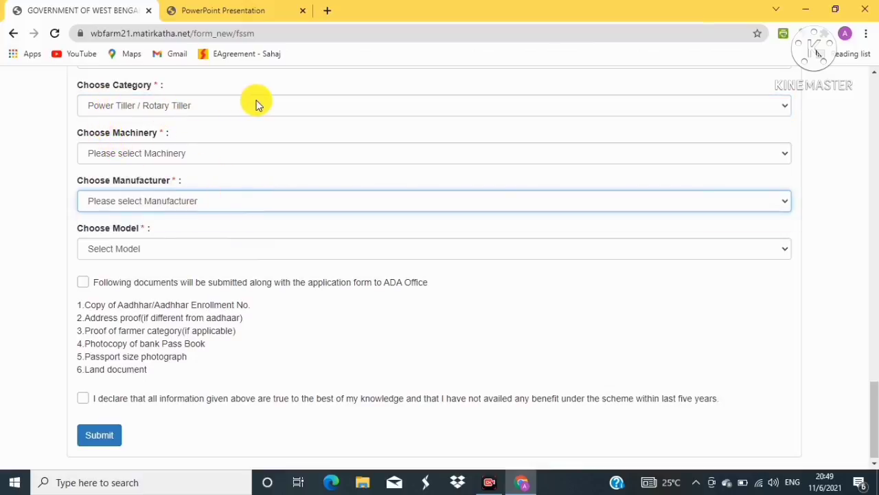
Choose machinery Upto 8 Hp, manufacturer Fortune Agro Impex and model FAI-650N
click(213, 152)
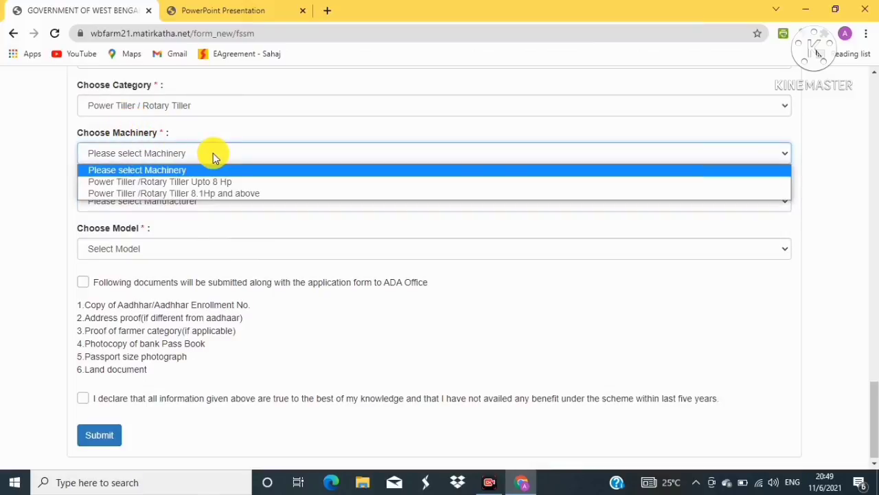
click(172, 182)
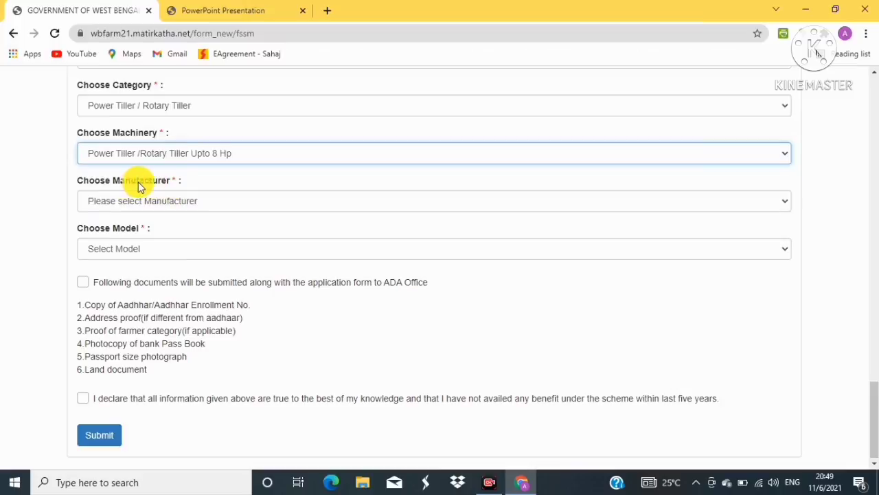
click(186, 200)
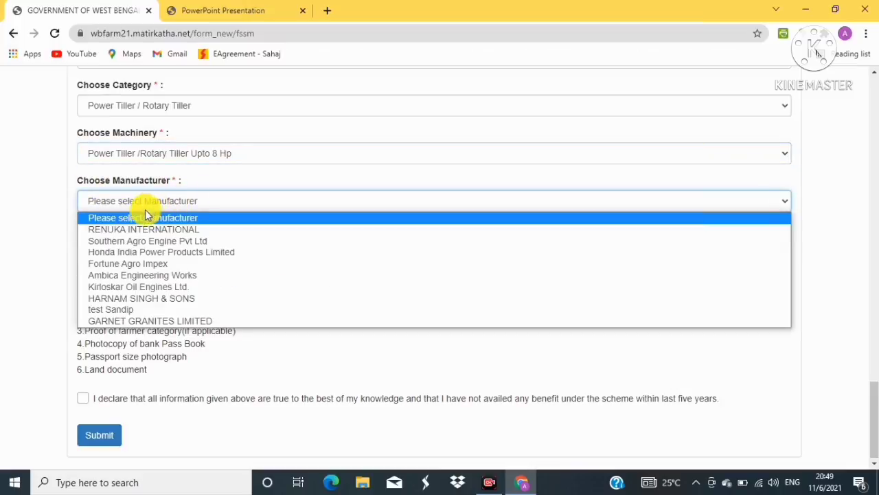
click(124, 263)
click(173, 249)
click(132, 277)
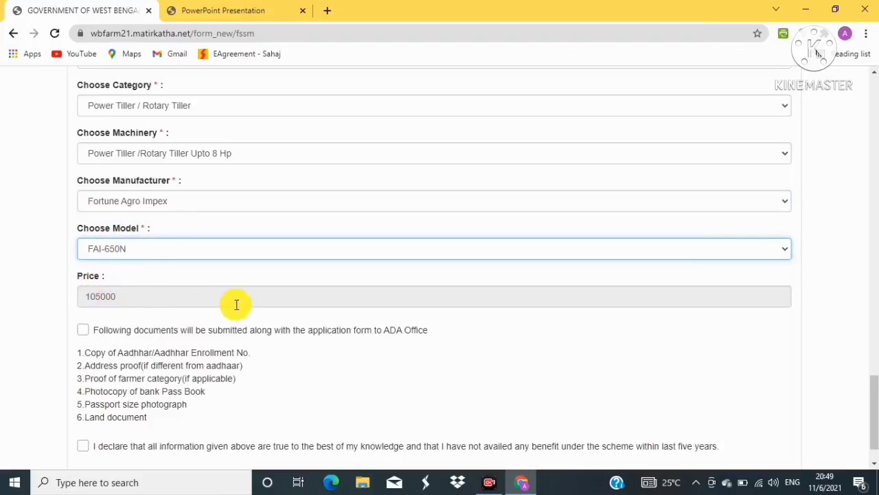
Tick the document submission and truthful-information declarations
click(83, 332)
scroll(167, 329, down, 1)
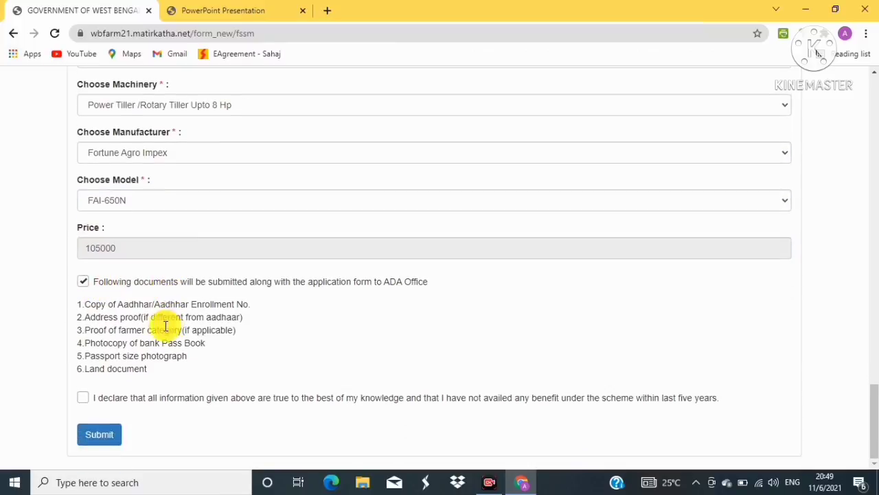
click(83, 398)
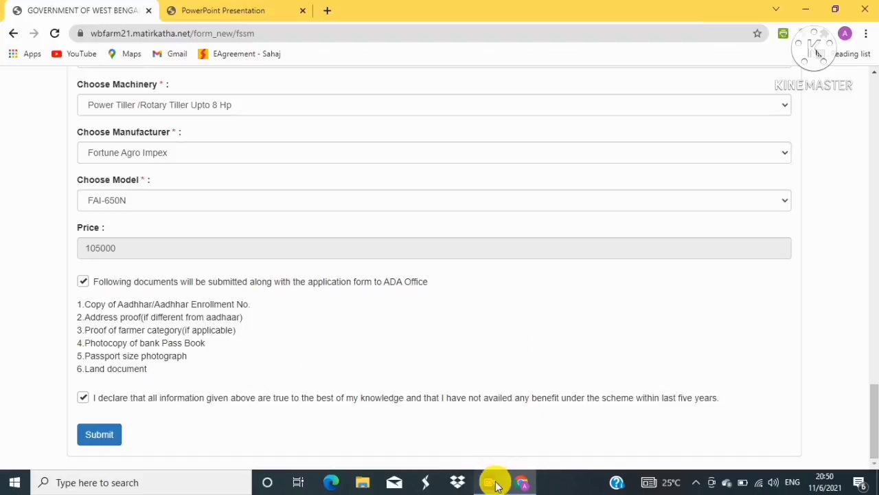
Submit the application, bringing up the 'Are you sure you want to submit ?' prompt
click(491, 482)
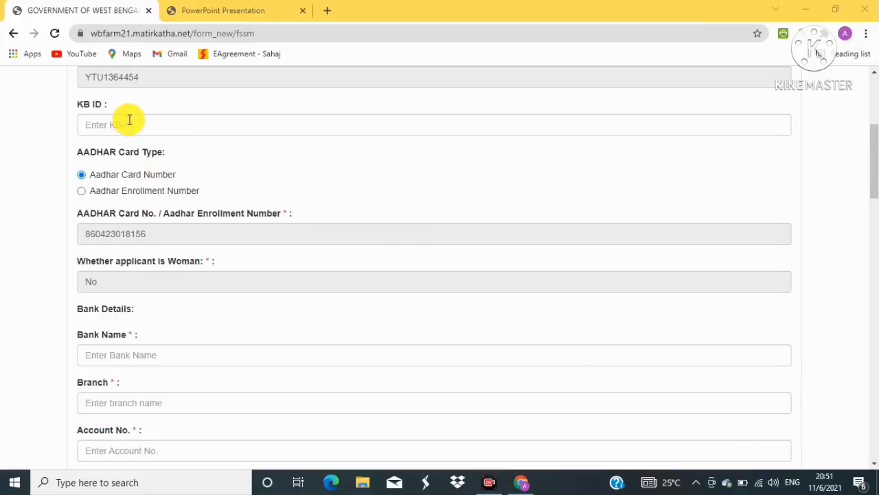
click(84, 124)
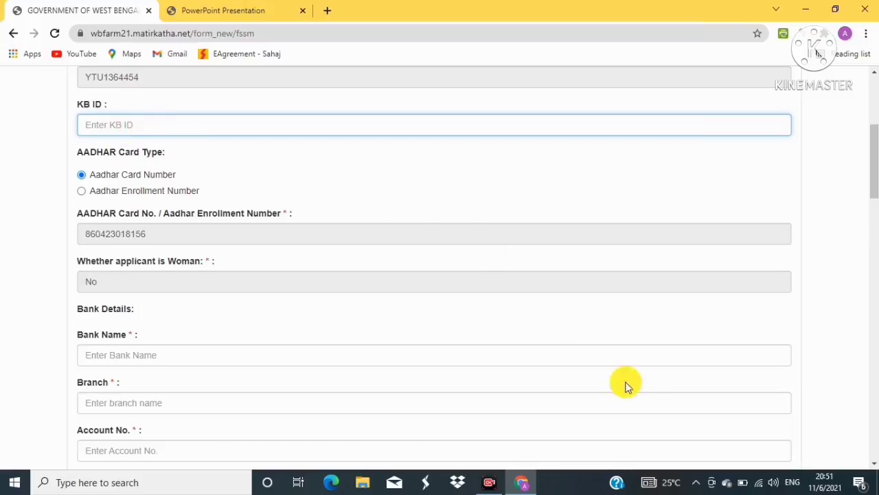
scroll(706, 458, down, 20)
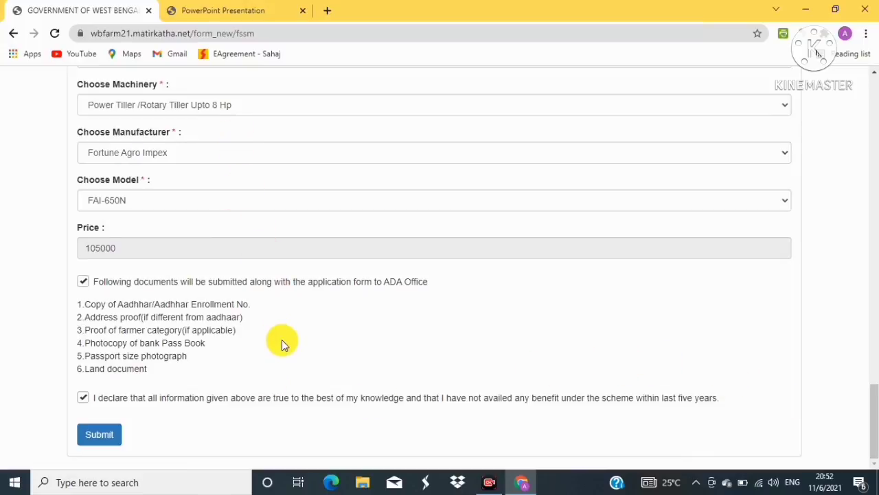
click(101, 437)
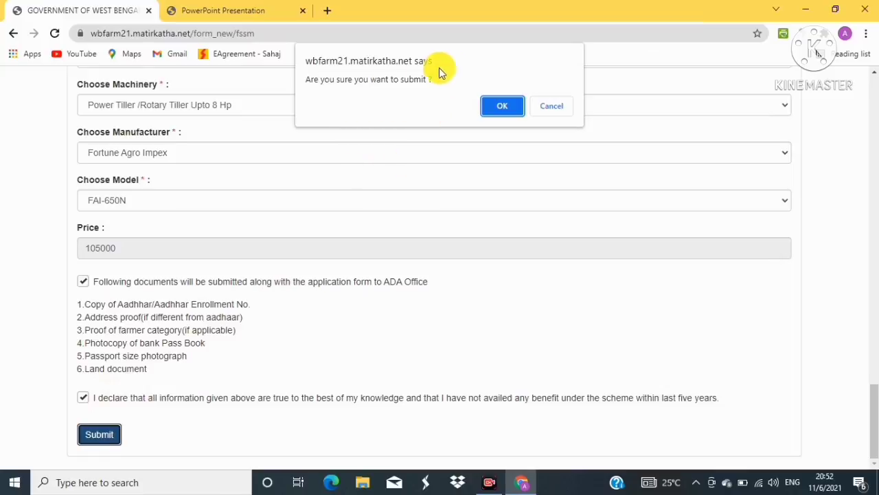
Confirm the submission, copy the new Application ID, and dismiss the success message
click(501, 106)
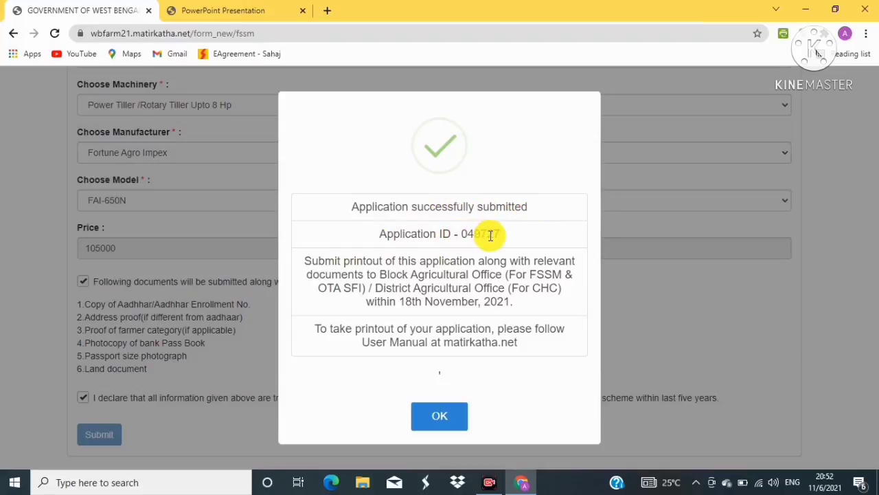
drag(461, 233, 506, 238)
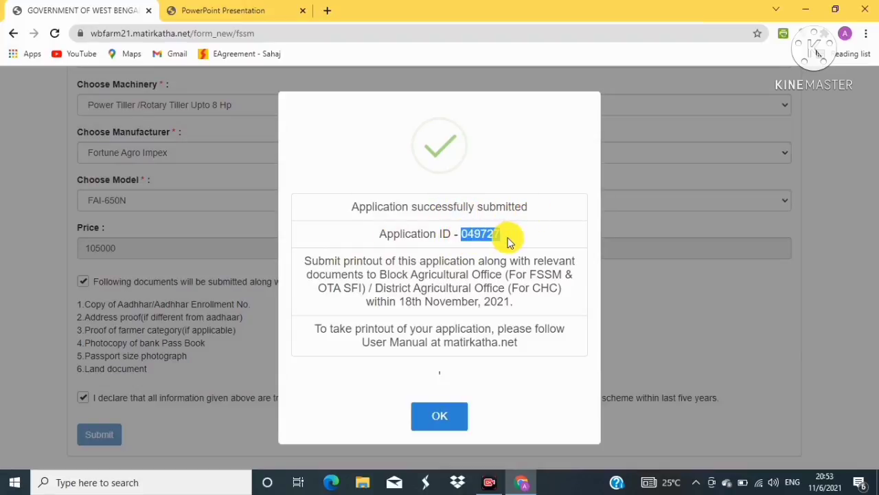
right_click(485, 239)
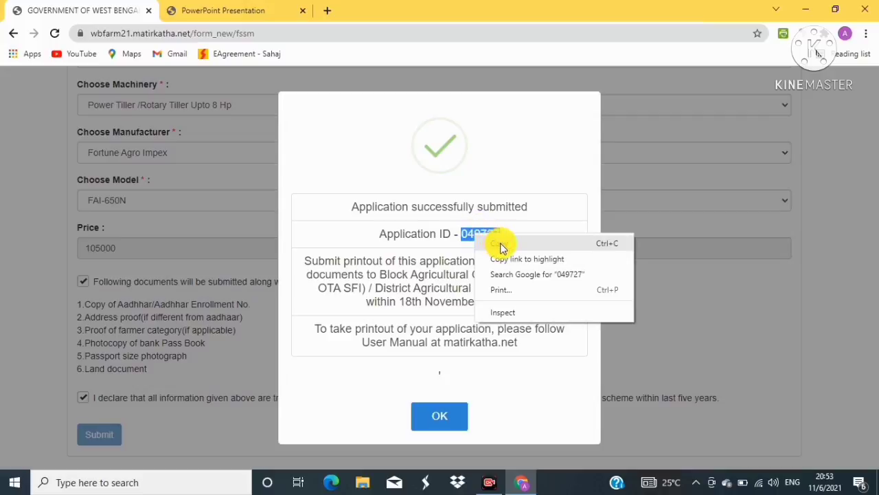
click(516, 242)
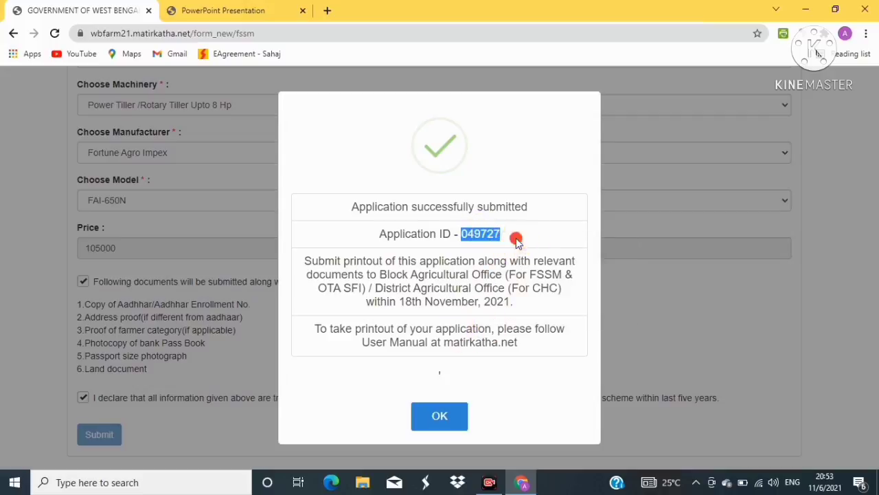
click(518, 242)
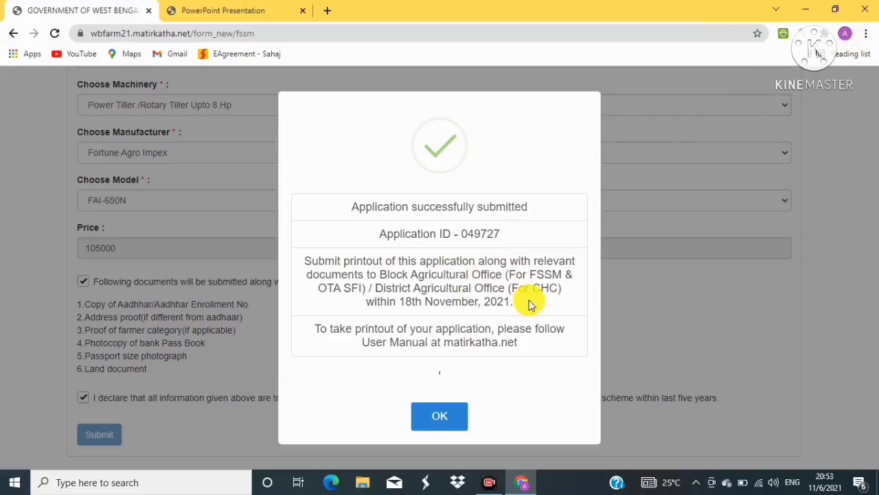
click(441, 428)
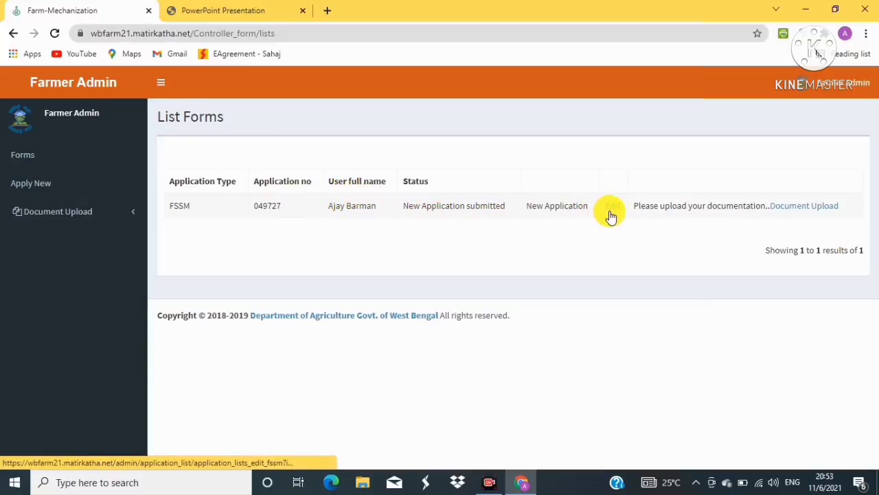
Open the application's 'Document upload for OTA & FSSM' page and collapse the sidebar submenu
click(801, 207)
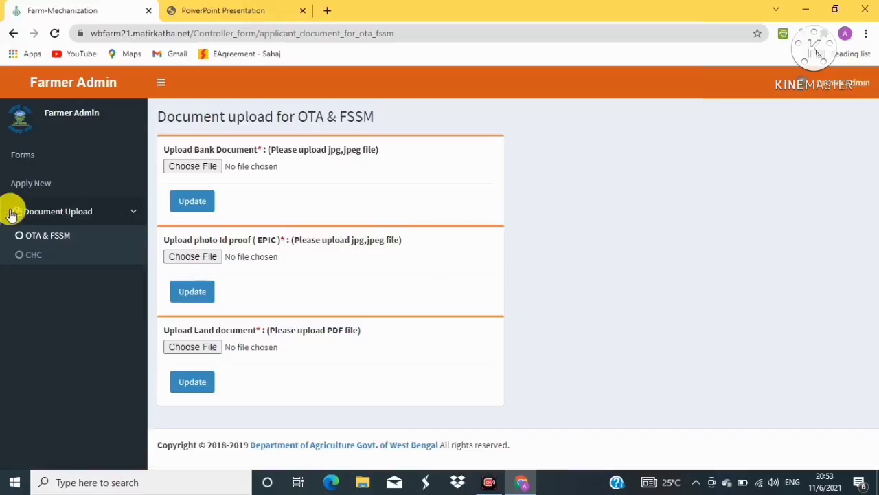
click(81, 212)
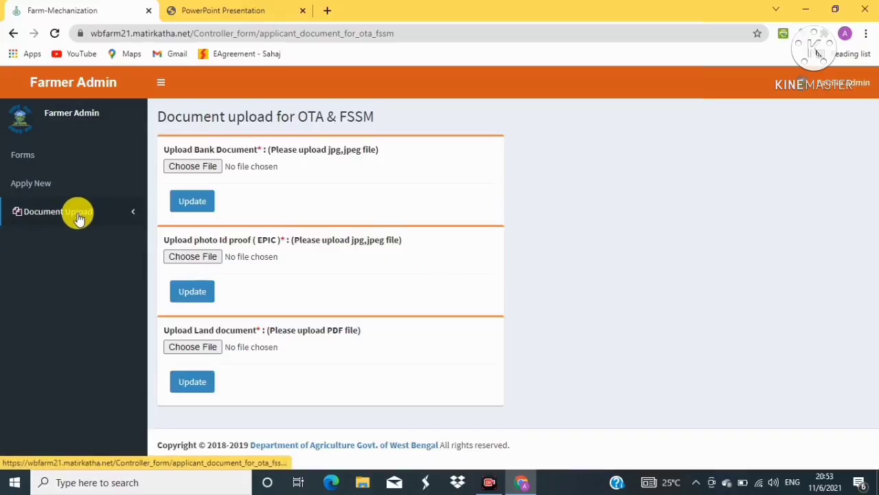